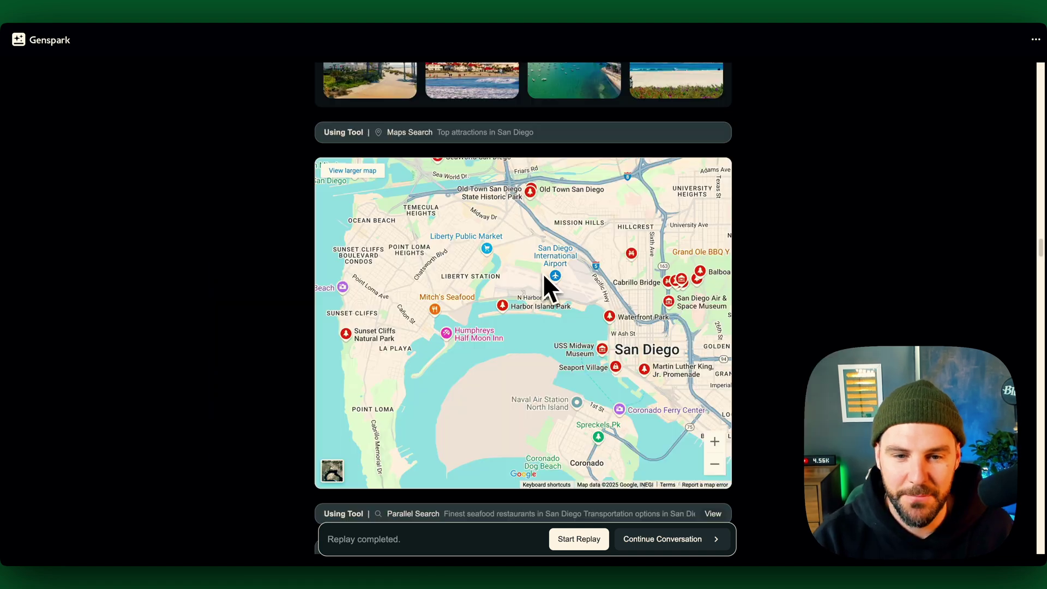
Scroll down past the map on the Genspark page.
{"action": "scroll", "coordinate": [545, 279], "scroll_direction": "down", "scroll_amount": 5}
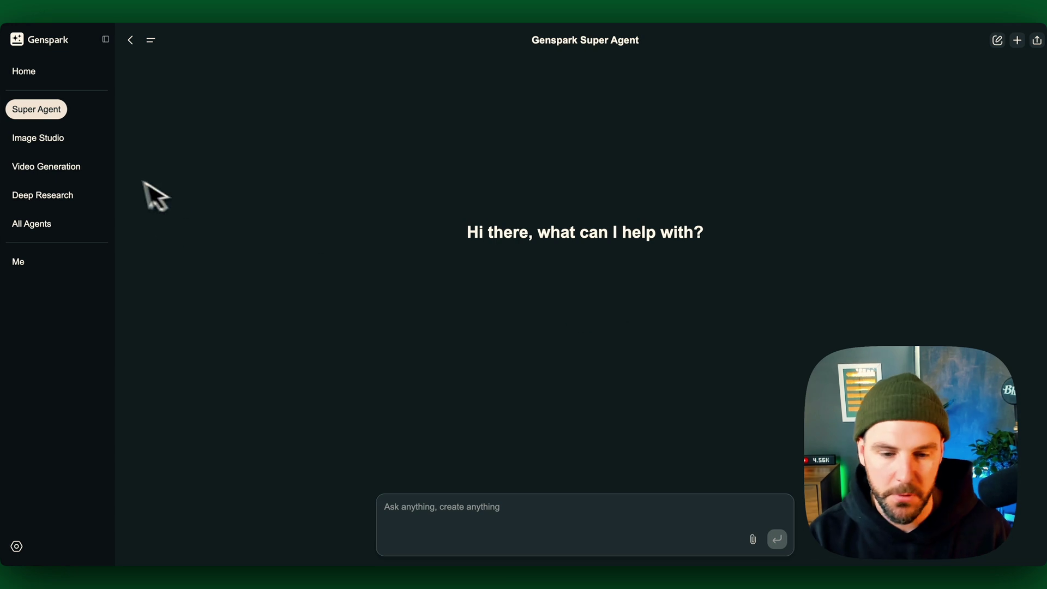
Ask the Super Agent who is winning the Masters right now.
{"action": "left_click", "coordinate": [446, 511]}
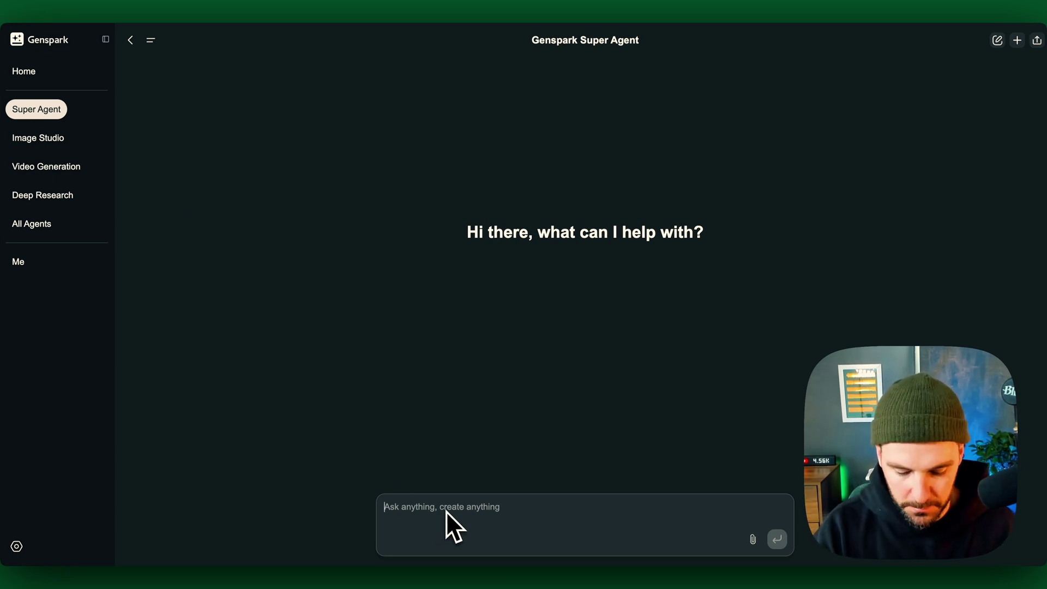
{"action": "type", "text": "who winne"}
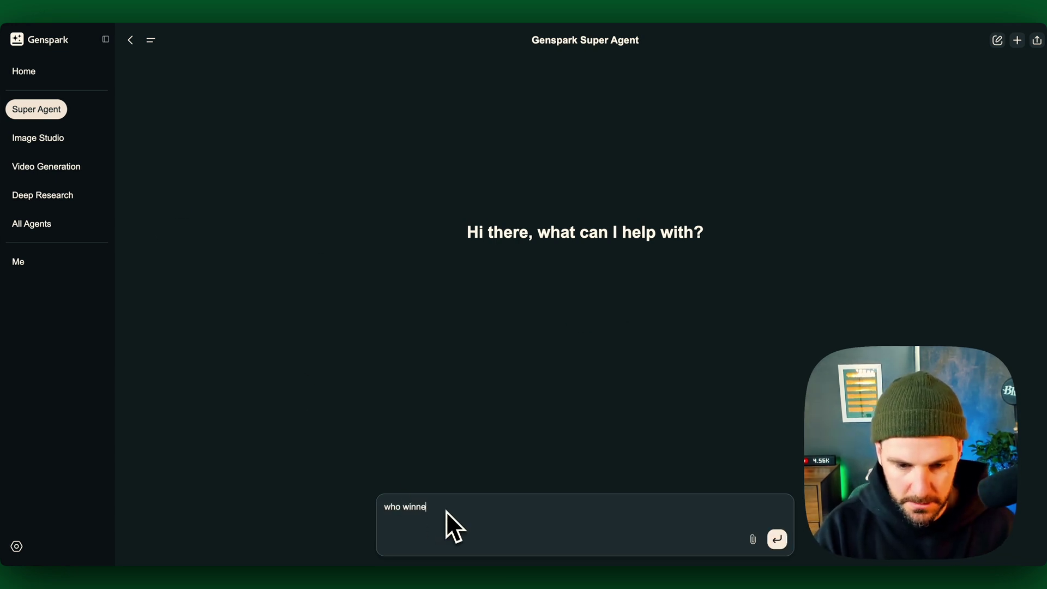
{"action": "type", "text": "r the masters right ma"}
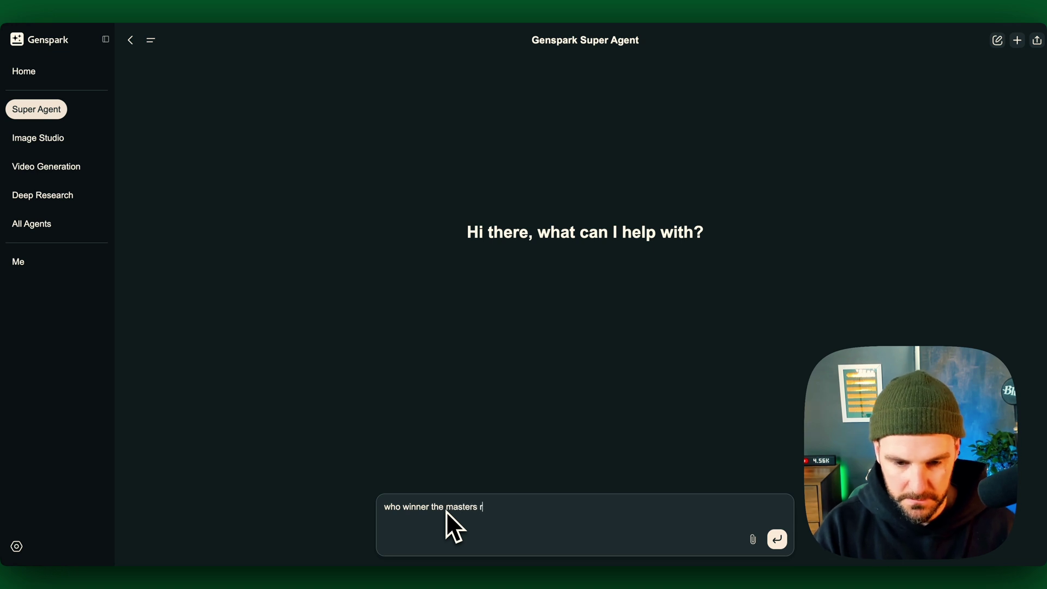
{"action": "key", "text": "BackSpace"}
{"action": "key", "text": "BackSpace"}
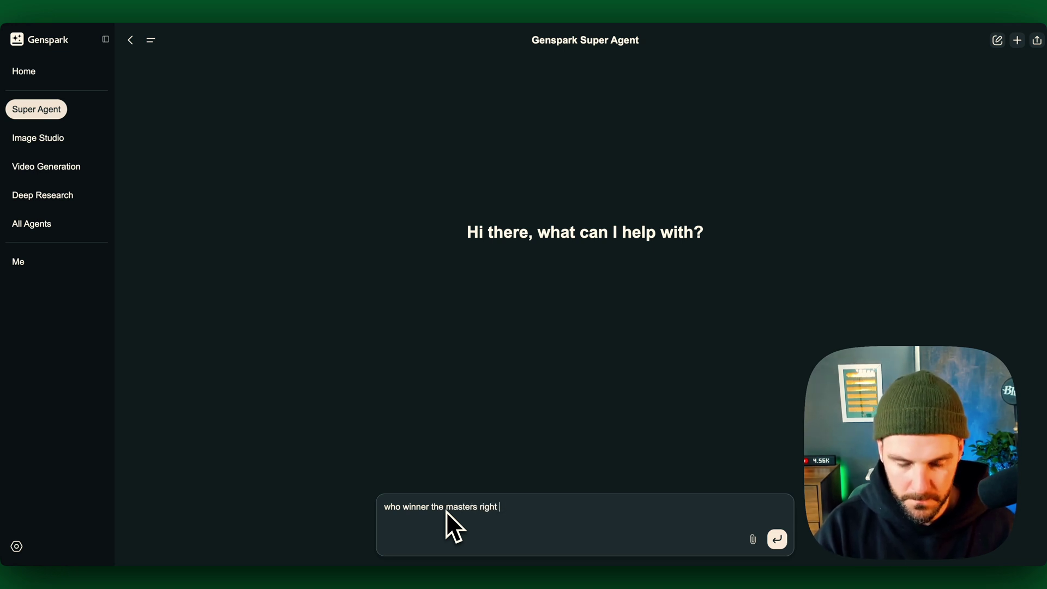
{"action": "type", "text": "now?"}
{"action": "key", "text": "Return"}
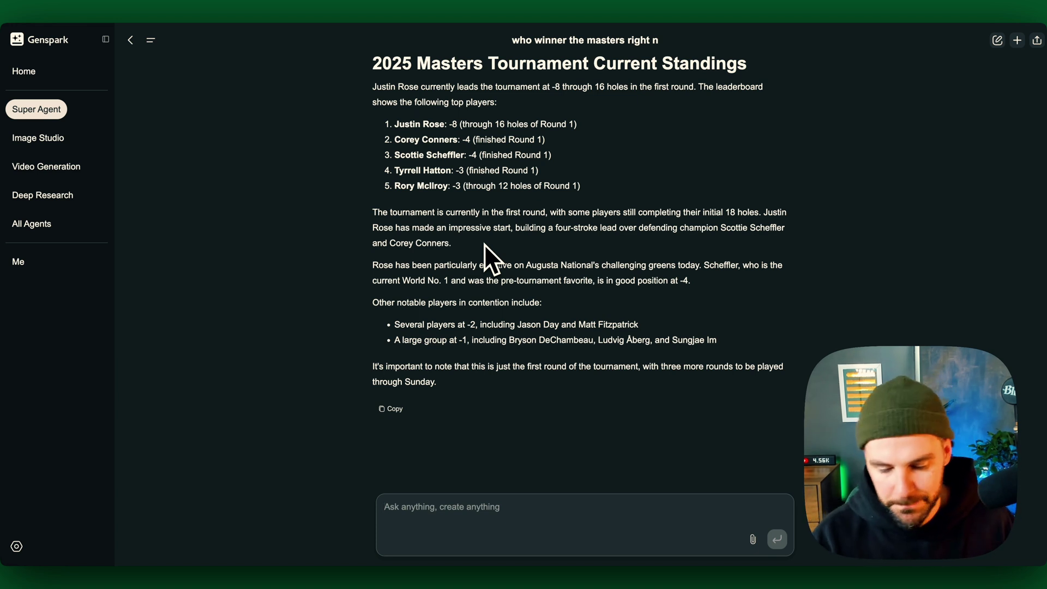
Browse the All Agents overview, then go to Image Studio.
{"action": "left_click", "coordinate": [47, 225]}
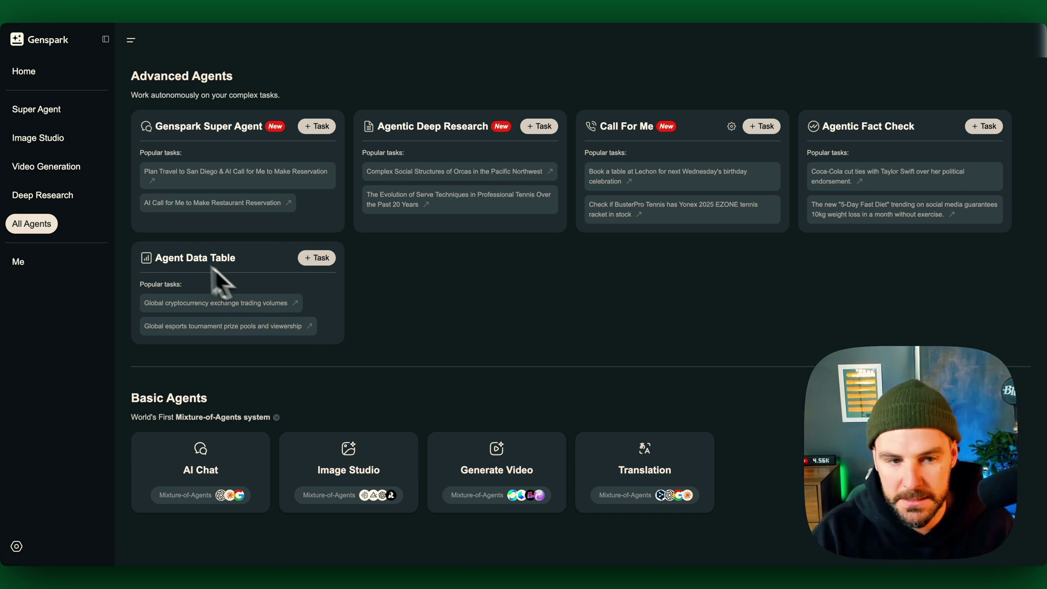
{"action": "left_click", "coordinate": [43, 140]}
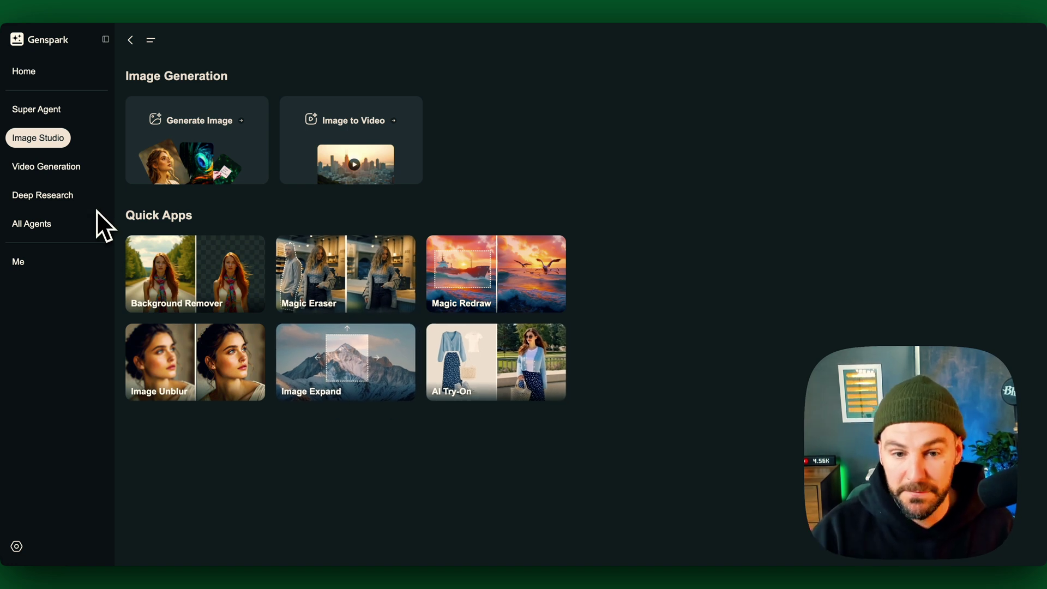
Bring up the Video Generation page from the sidebar.
{"action": "left_click", "coordinate": [55, 170]}
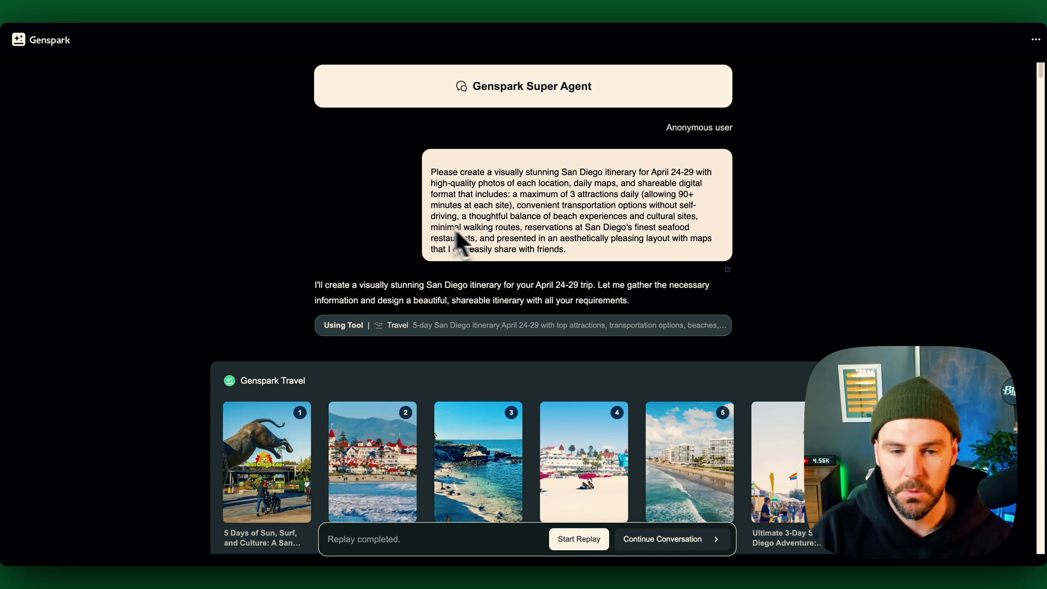
Scroll through the San Diego itinerary, image searches and maps to the Coronado seafood dinner request.
{"action": "scroll", "coordinate": [456, 232], "scroll_direction": "down", "scroll_amount": 1}
{"action": "scroll", "coordinate": [391, 290], "scroll_direction": "down", "scroll_amount": 3}
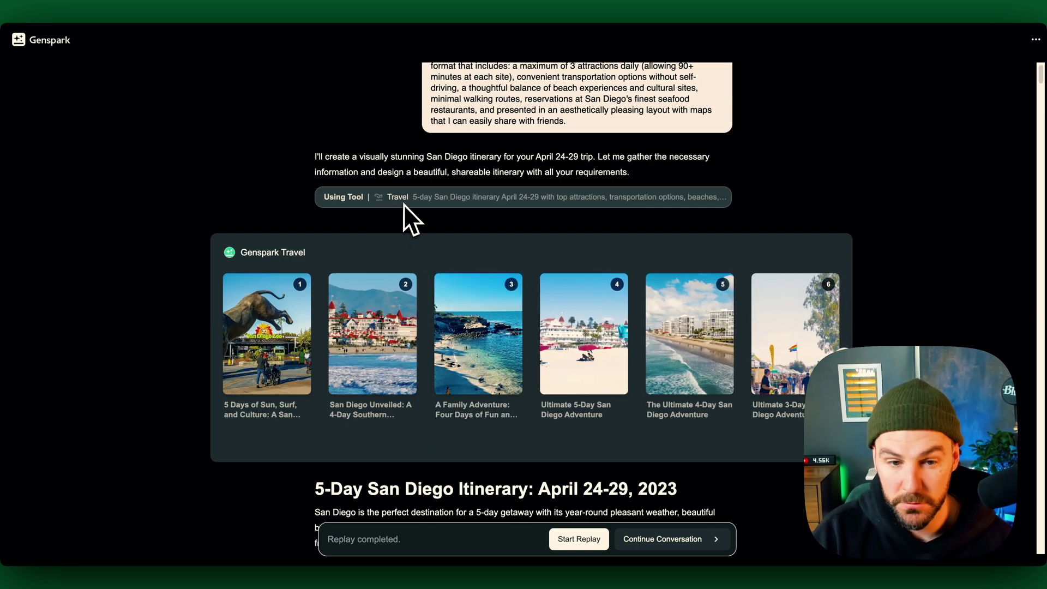
{"action": "scroll", "coordinate": [283, 294], "scroll_direction": "down", "scroll_amount": 1}
{"action": "mouse_move", "coordinate": [250, 313]}
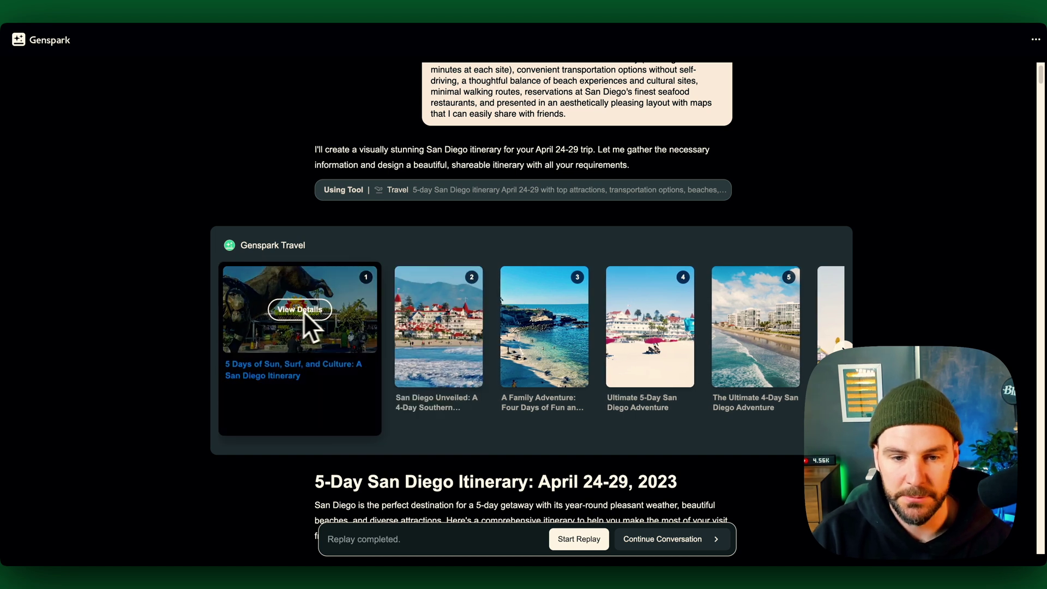
{"action": "scroll", "coordinate": [727, 318], "scroll_direction": "down", "scroll_amount": 3}
{"action": "scroll", "coordinate": [728, 319], "scroll_direction": "down", "scroll_amount": 3}
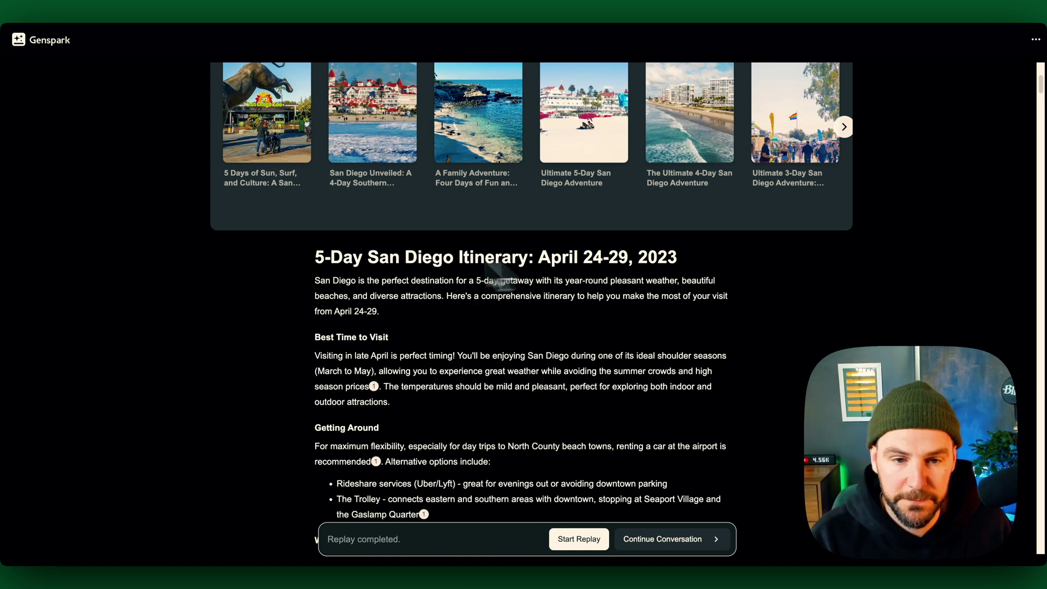
{"action": "scroll", "coordinate": [358, 274], "scroll_direction": "down", "scroll_amount": 1}
{"action": "scroll", "coordinate": [300, 249], "scroll_direction": "down", "scroll_amount": 6}
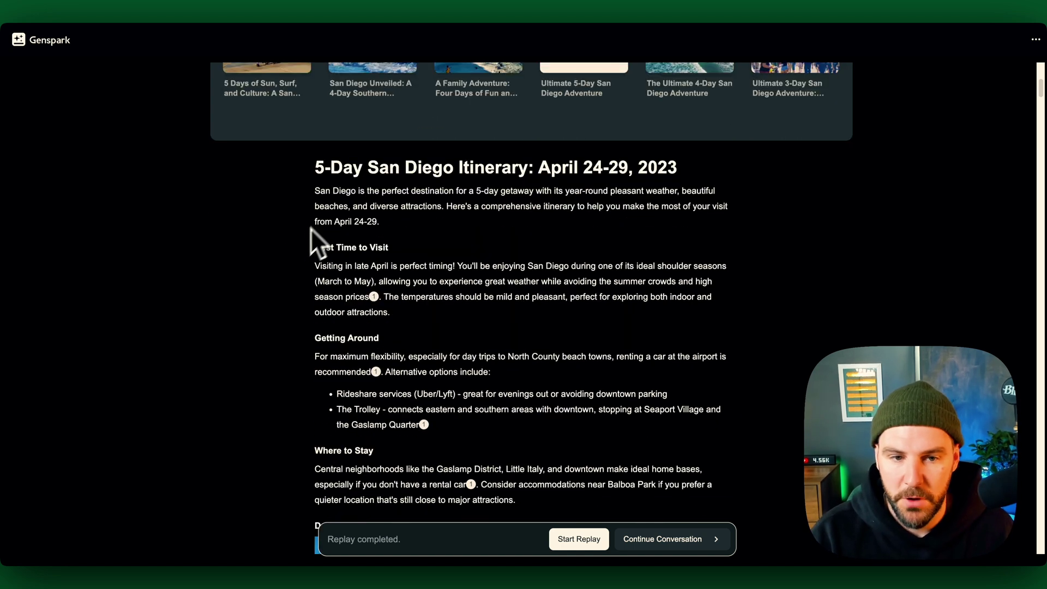
{"action": "scroll", "coordinate": [467, 224], "scroll_direction": "down", "scroll_amount": 3}
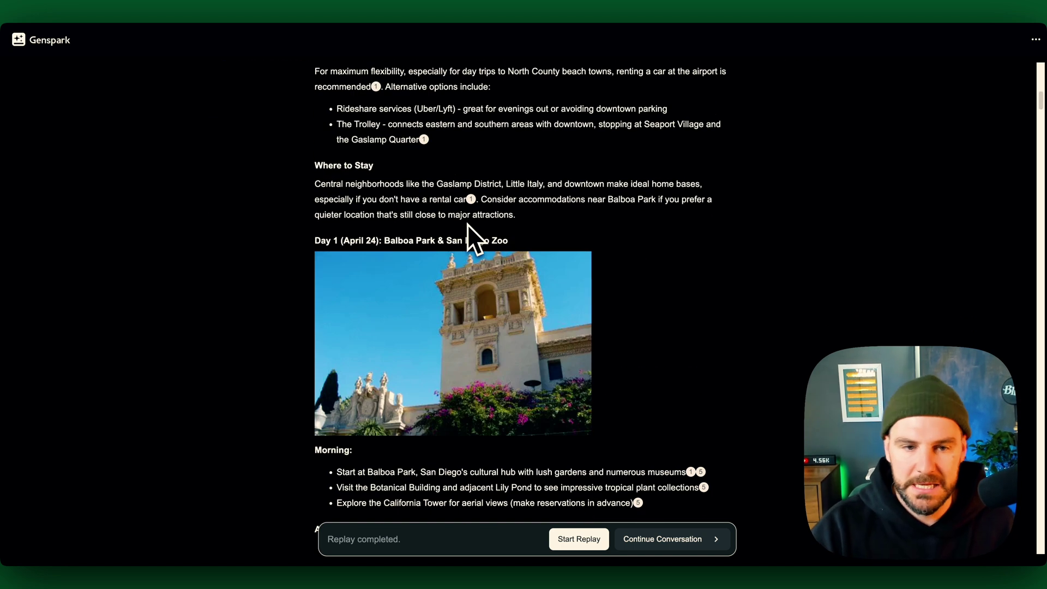
{"action": "scroll", "coordinate": [467, 224], "scroll_direction": "down", "scroll_amount": 12}
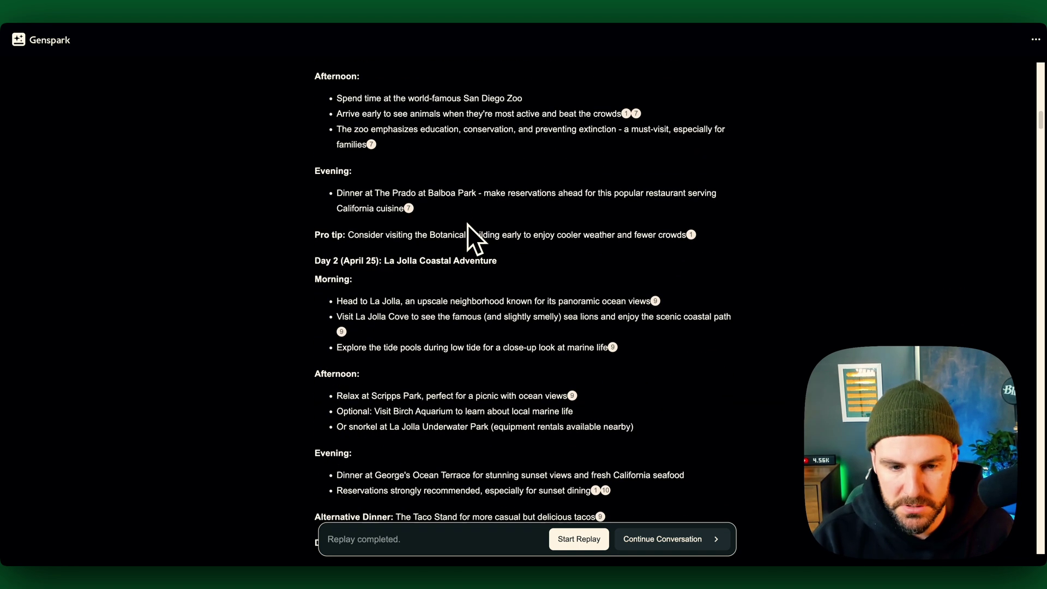
{"action": "scroll", "coordinate": [467, 224], "scroll_direction": "down", "scroll_amount": 20}
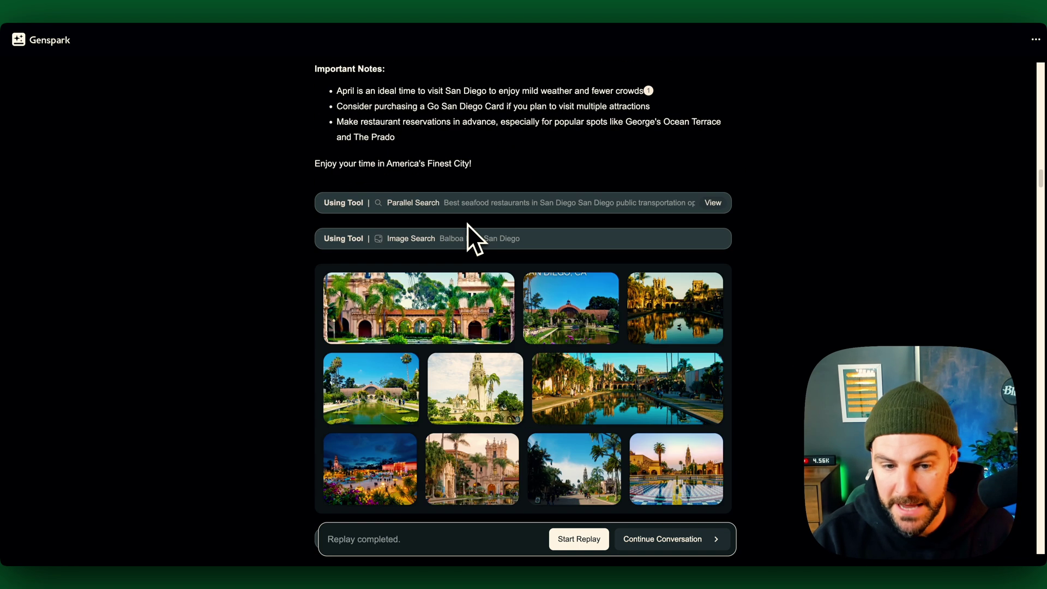
{"action": "scroll", "coordinate": [466, 224], "scroll_direction": "down", "scroll_amount": 1}
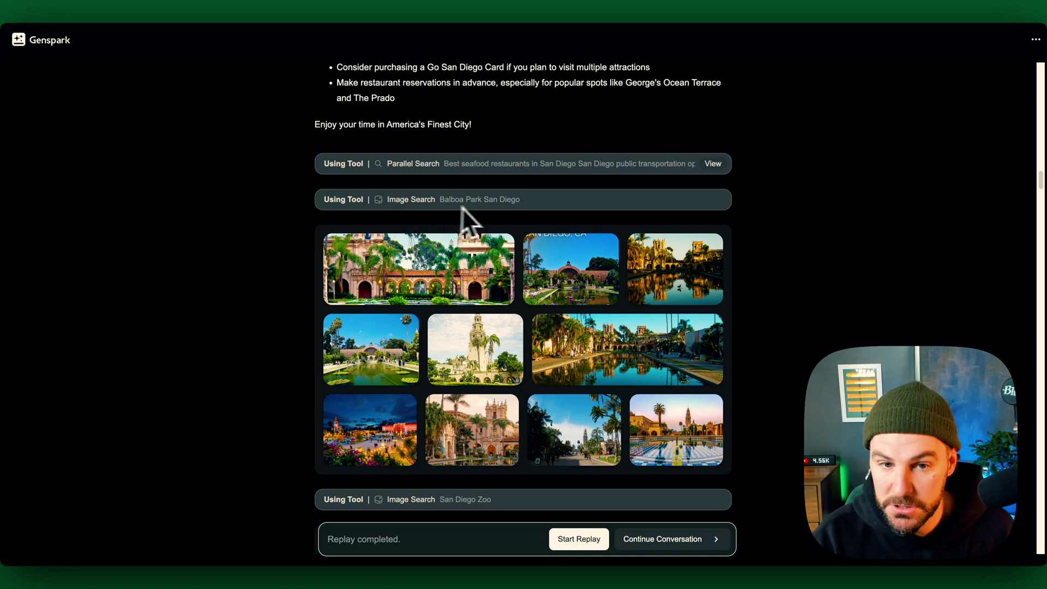
{"action": "scroll", "coordinate": [437, 212], "scroll_direction": "down", "scroll_amount": 17}
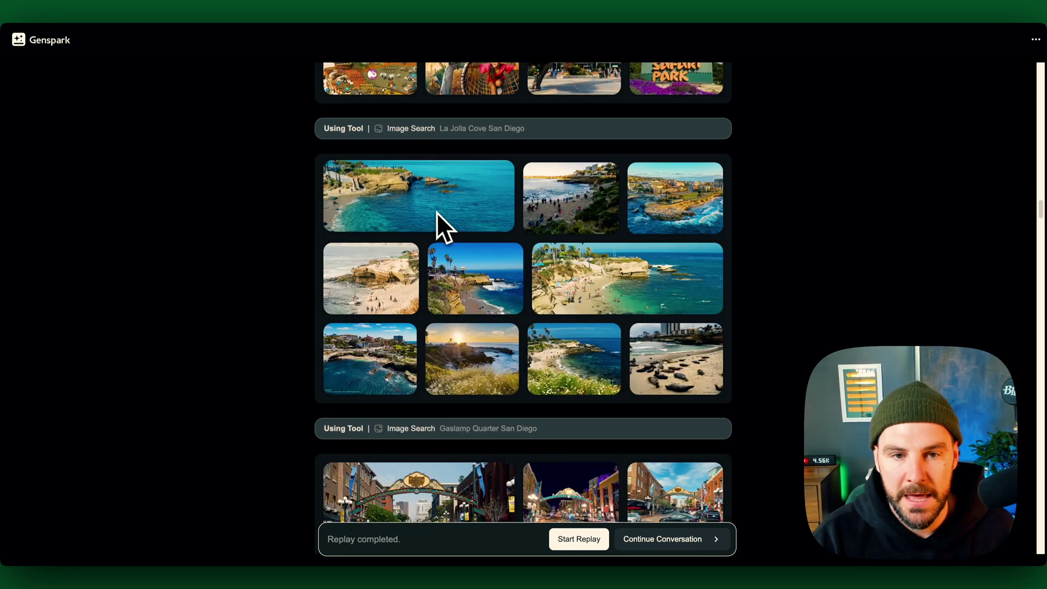
{"action": "scroll", "coordinate": [542, 273], "scroll_direction": "down", "scroll_amount": 12}
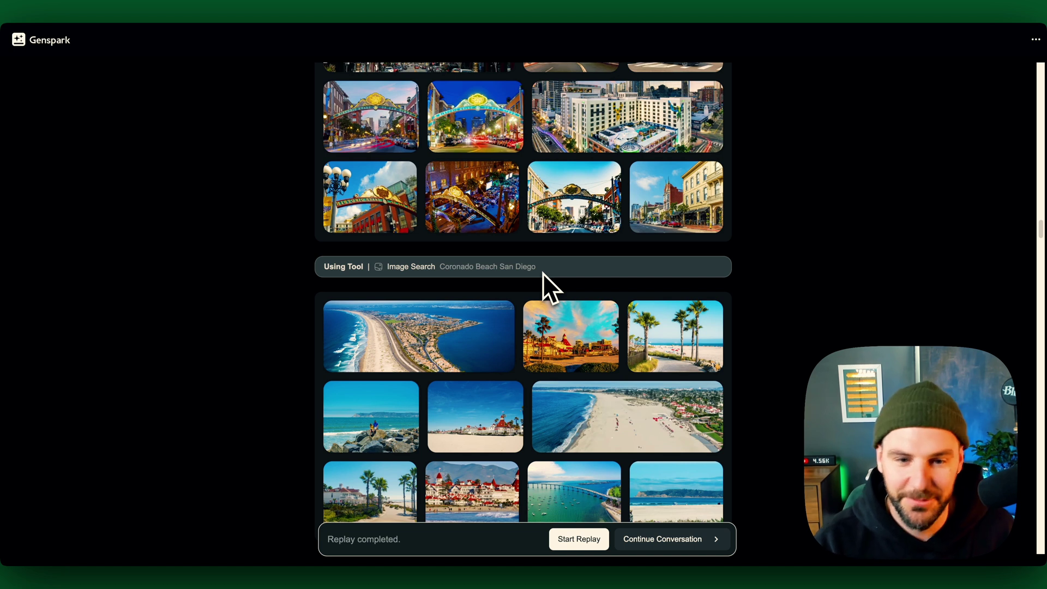
{"action": "scroll", "coordinate": [542, 272], "scroll_direction": "down", "scroll_amount": 11}
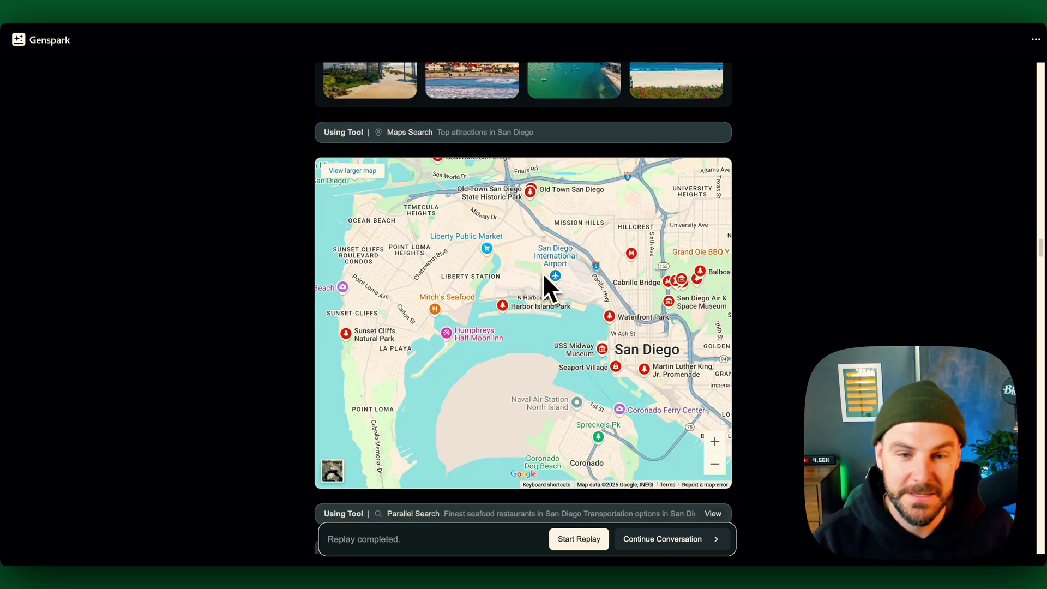
{"action": "scroll", "coordinate": [417, 206], "scroll_direction": "down", "scroll_amount": 9}
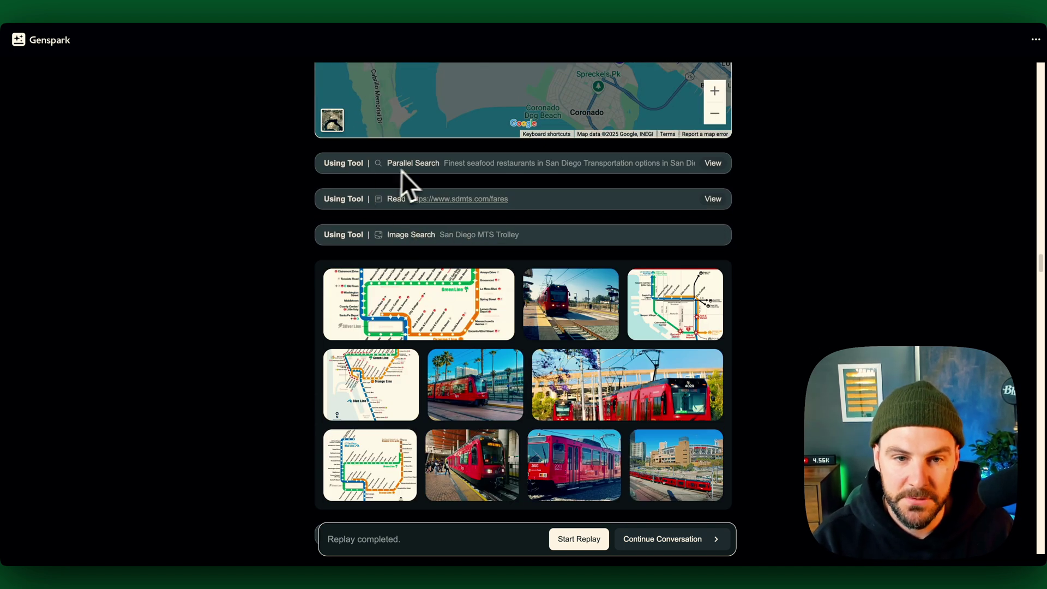
{"action": "scroll", "coordinate": [435, 232], "scroll_direction": "down", "scroll_amount": 11}
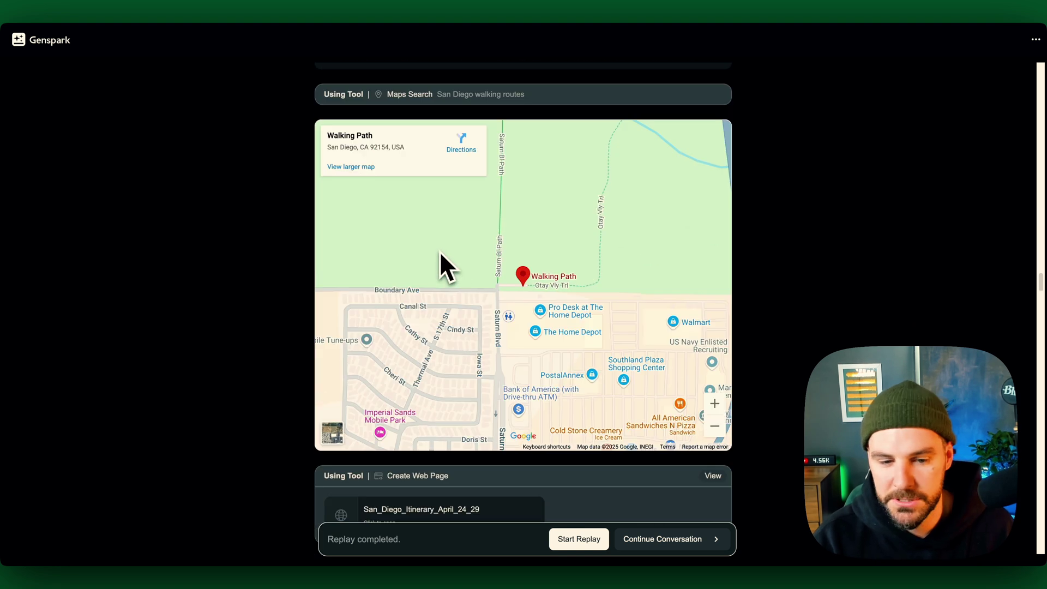
{"action": "scroll", "coordinate": [441, 252], "scroll_direction": "down", "scroll_amount": 20}
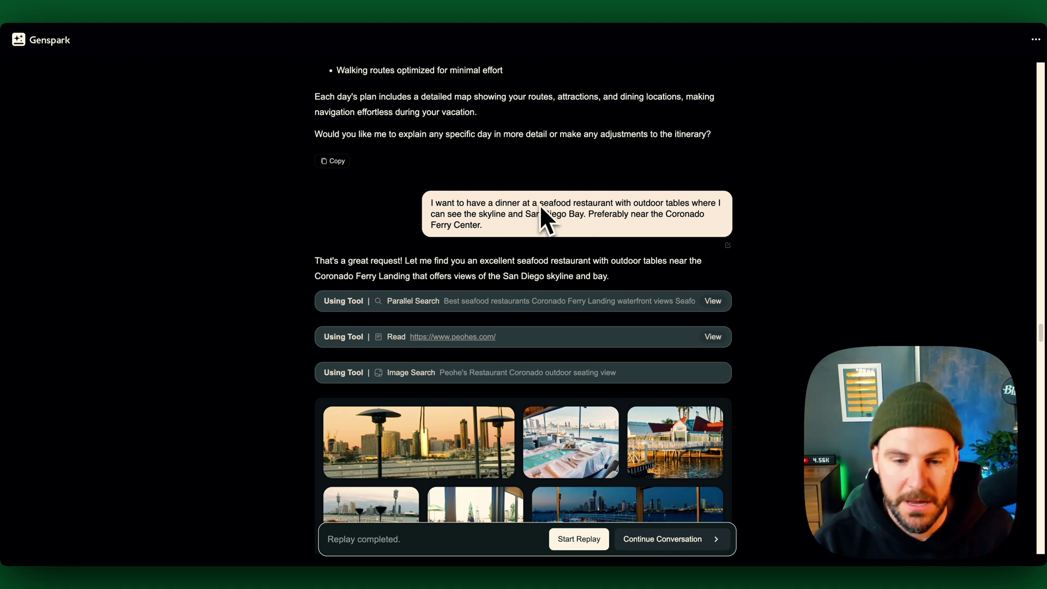
Scroll down the agents overview to the Call For Me agent.
{"action": "scroll", "coordinate": [543, 205], "scroll_direction": "down", "scroll_amount": 7}
{"action": "scroll", "coordinate": [505, 296], "scroll_direction": "down", "scroll_amount": 20}
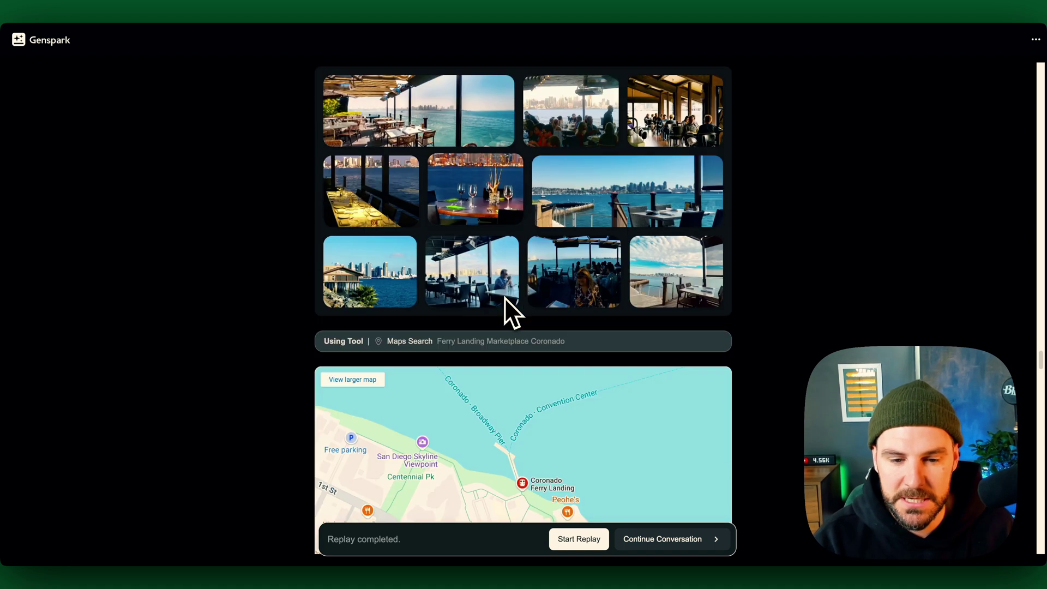
{"action": "scroll", "coordinate": [569, 277], "scroll_direction": "down", "scroll_amount": 18}
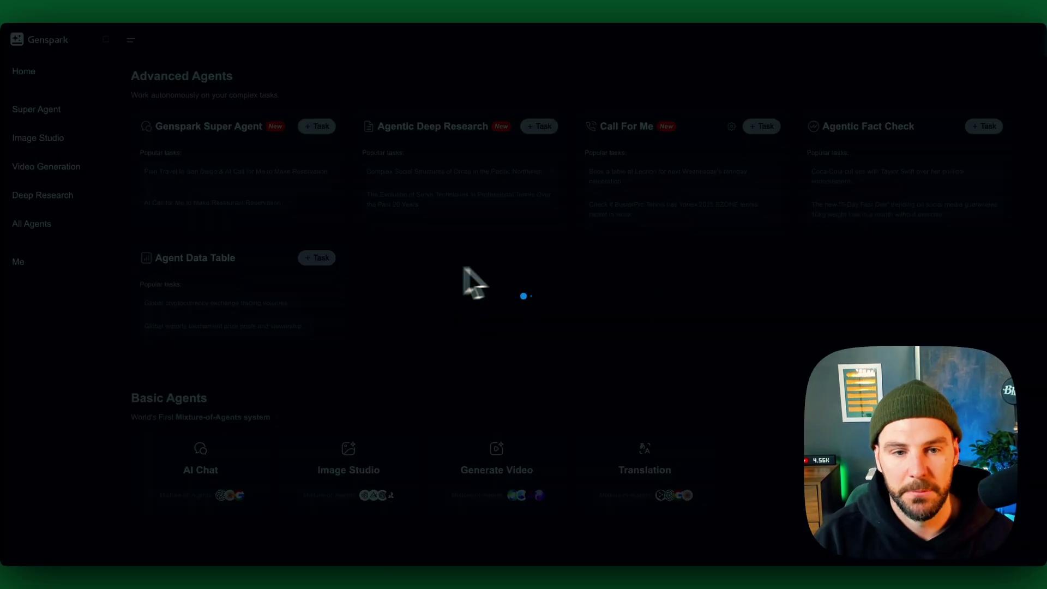
Highlight the supported US & Canada and Japan calling regions, then close the Call For Me introduction.
{"action": "left_click_drag", "start_coordinate": [380, 309], "coordinate": [498, 322]}
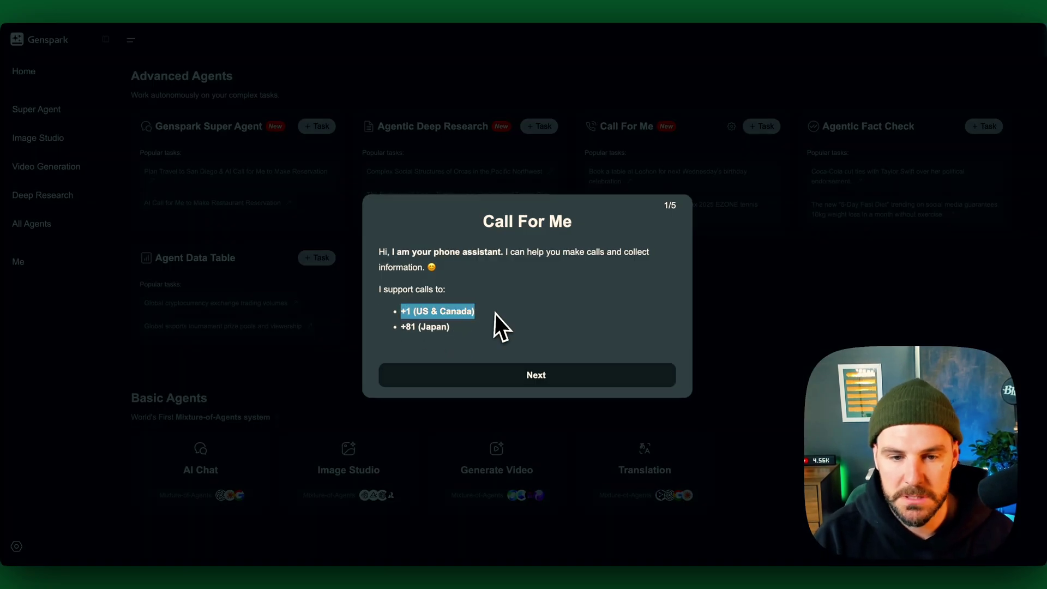
{"action": "triple_click", "coordinate": [514, 334]}
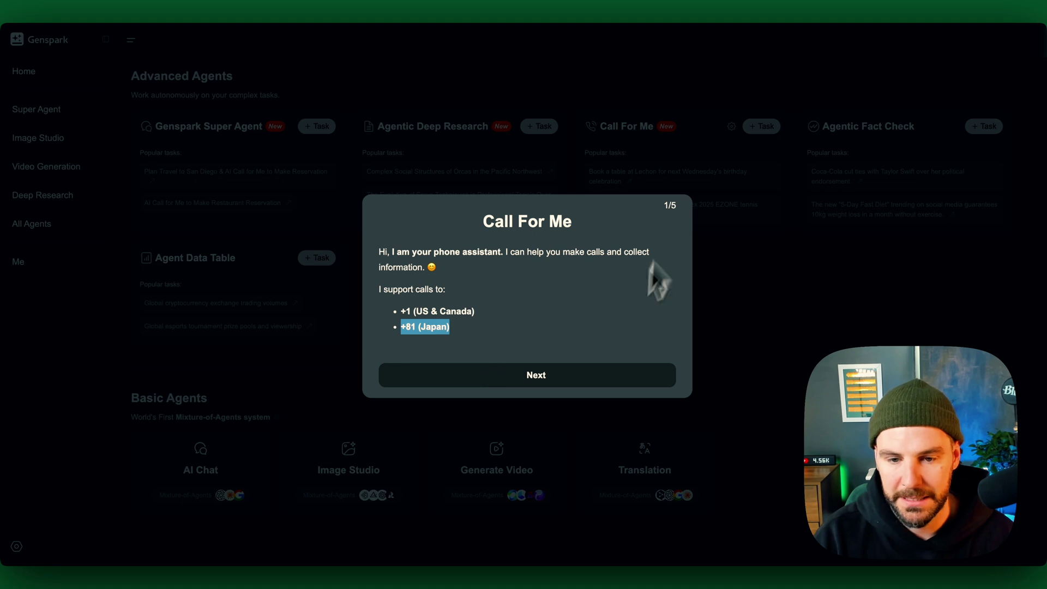
{"action": "left_click", "coordinate": [713, 344]}
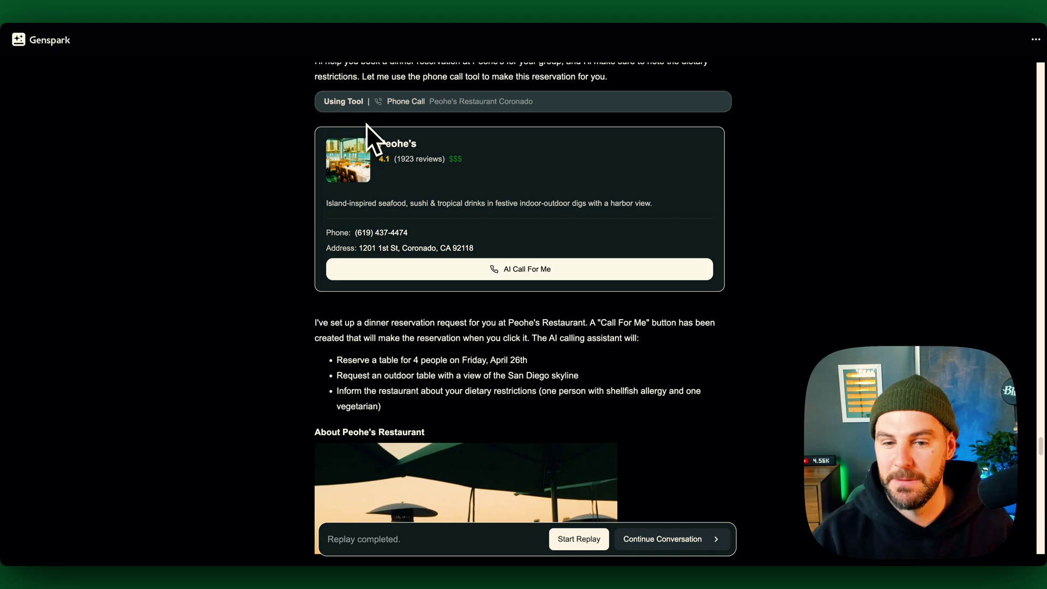
Scroll down through the Peohe's table-for-4 reservation details.
{"action": "scroll", "coordinate": [382, 127], "scroll_direction": "down", "scroll_amount": 9}
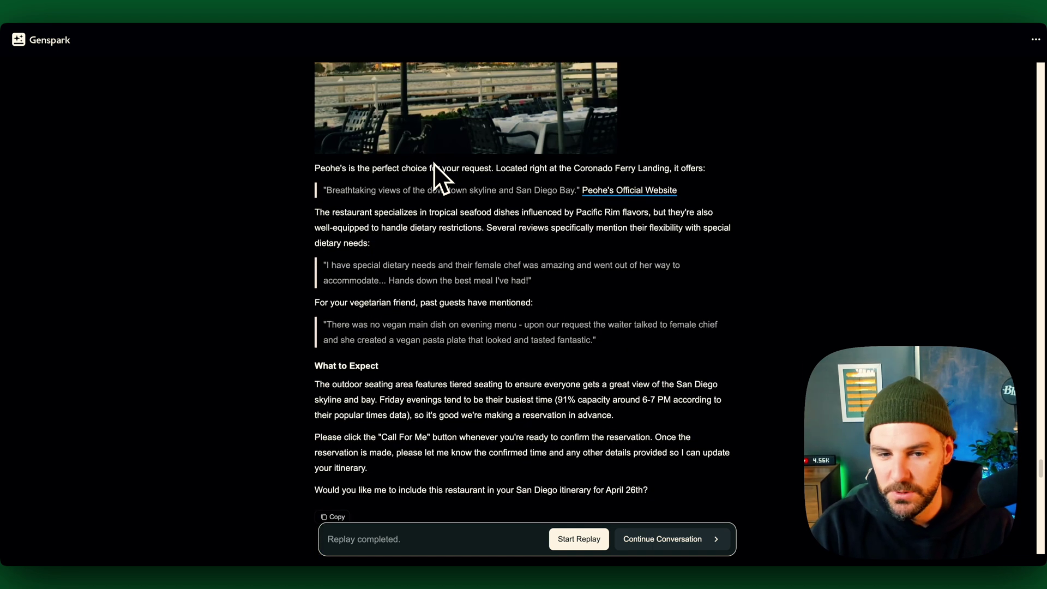
{"action": "scroll", "coordinate": [436, 166], "scroll_direction": "down", "scroll_amount": 2}
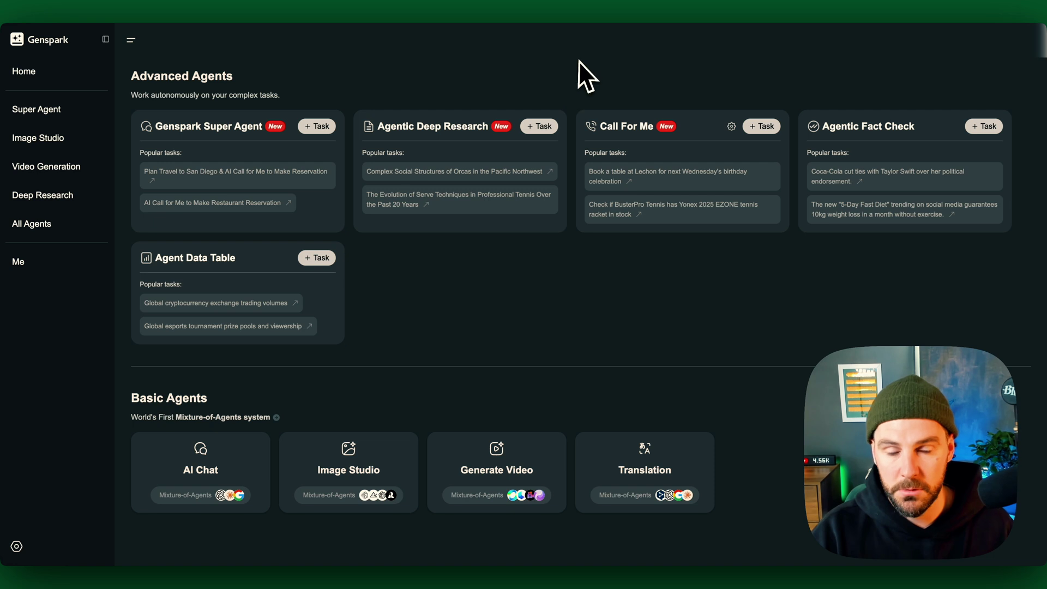
Replay the 'Evolution of Serve Techniques' Deep Research example and skip to its result.
{"action": "left_click", "coordinate": [443, 206]}
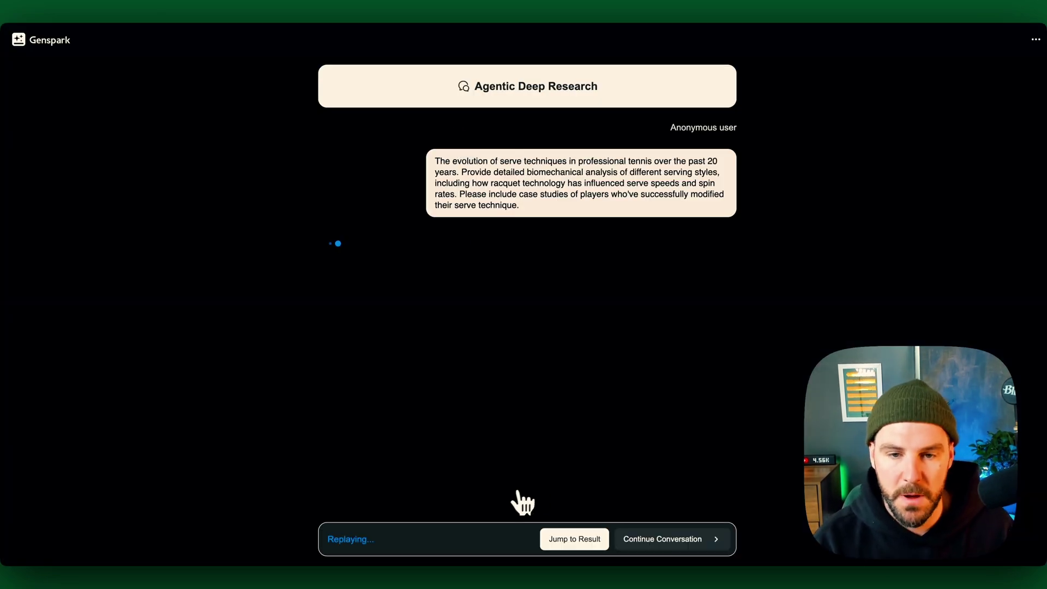
{"action": "left_click", "coordinate": [516, 486]}
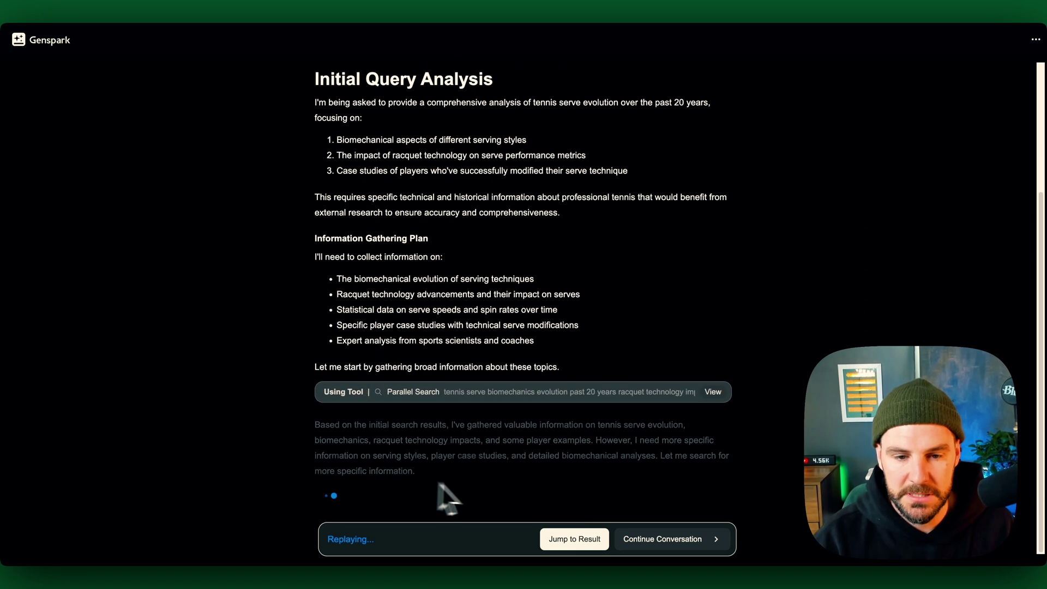
{"action": "left_click", "coordinate": [575, 540]}
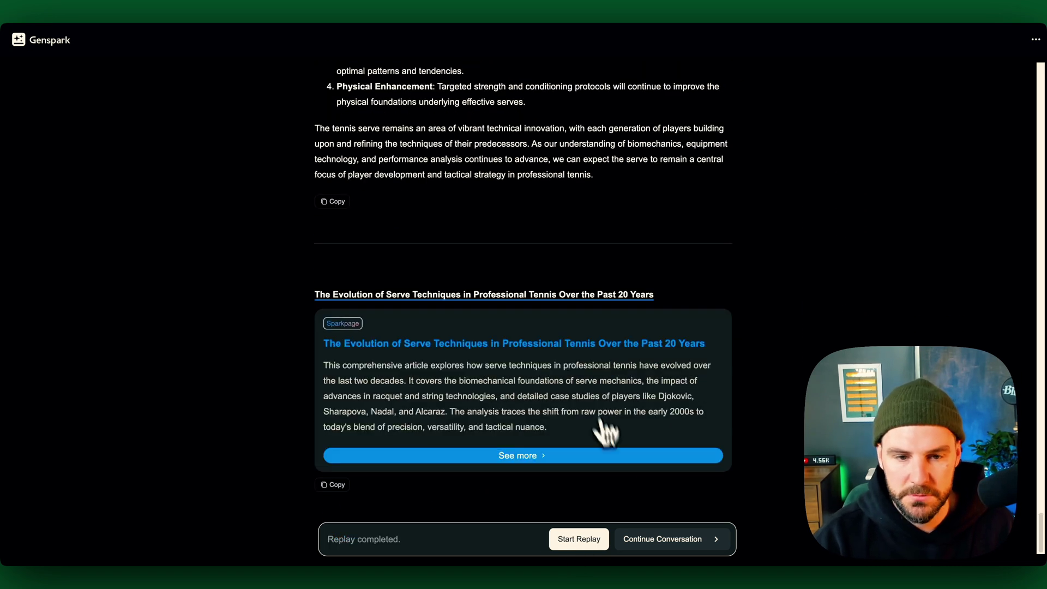
Scroll up and down through the finished tennis serve research report.
{"action": "scroll", "coordinate": [603, 415], "scroll_direction": "up", "scroll_amount": 20}
{"action": "scroll", "coordinate": [606, 412], "scroll_direction": "up", "scroll_amount": 20}
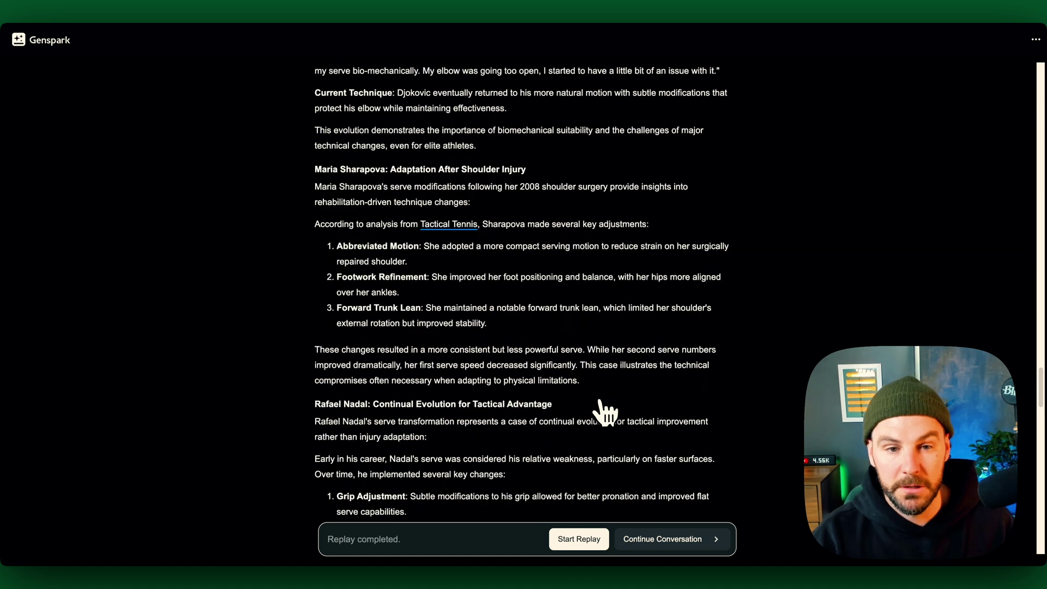
{"action": "scroll", "coordinate": [605, 413], "scroll_direction": "up", "scroll_amount": 10}
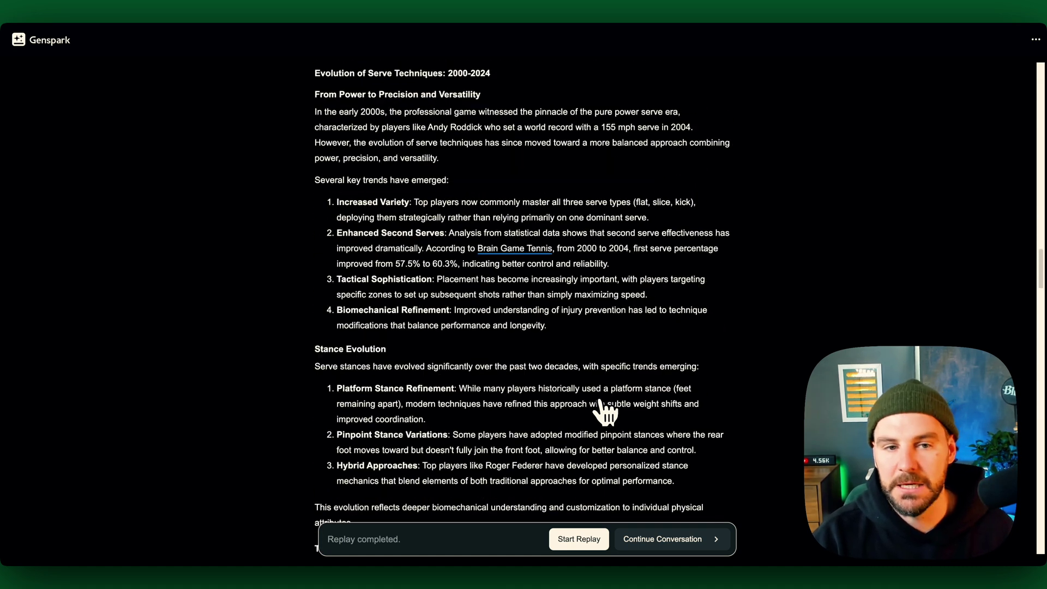
{"action": "scroll", "coordinate": [606, 413], "scroll_direction": "up", "scroll_amount": 20}
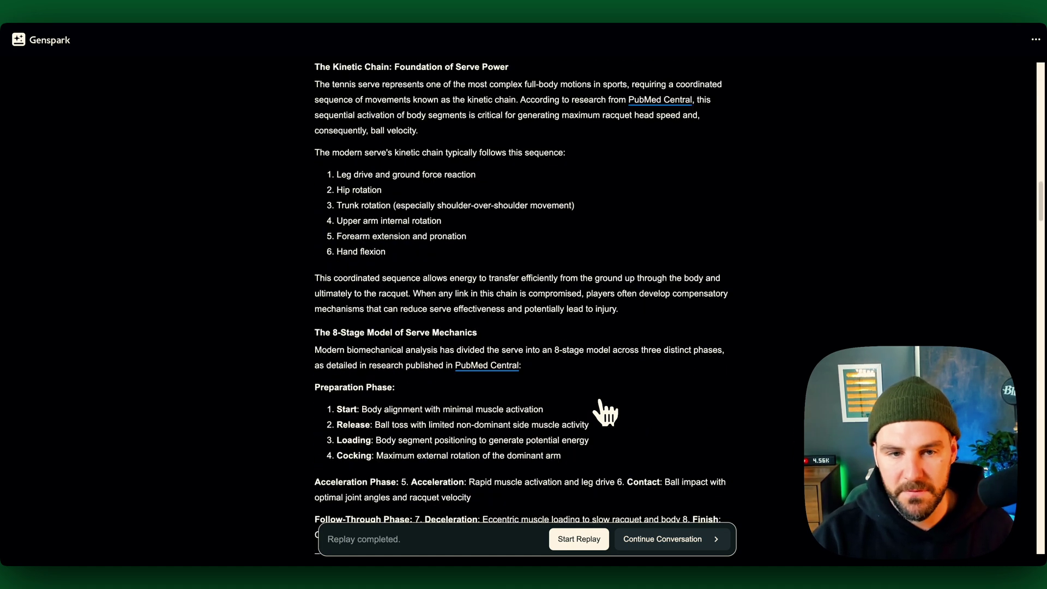
{"action": "scroll", "coordinate": [605, 413], "scroll_direction": "up", "scroll_amount": 1}
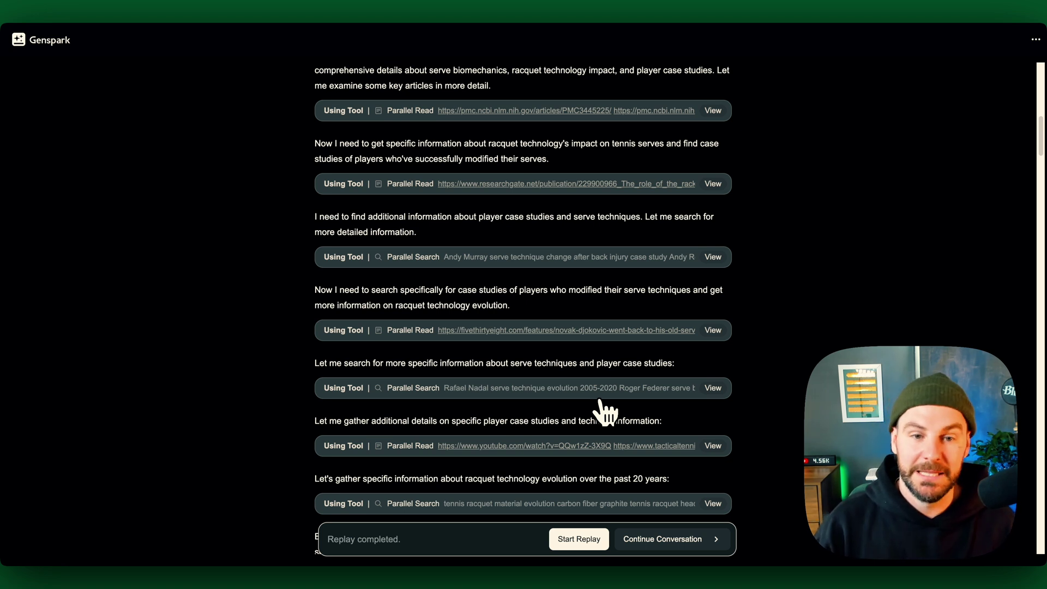
{"action": "scroll", "coordinate": [605, 413], "scroll_direction": "down", "scroll_amount": 20}
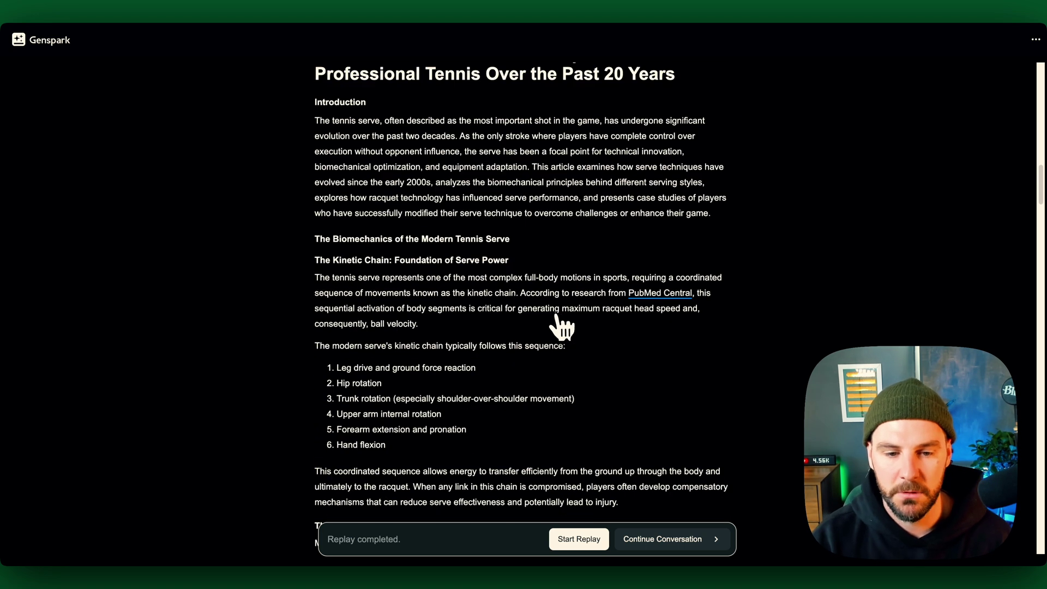
{"action": "scroll", "coordinate": [562, 327], "scroll_direction": "down", "scroll_amount": 1}
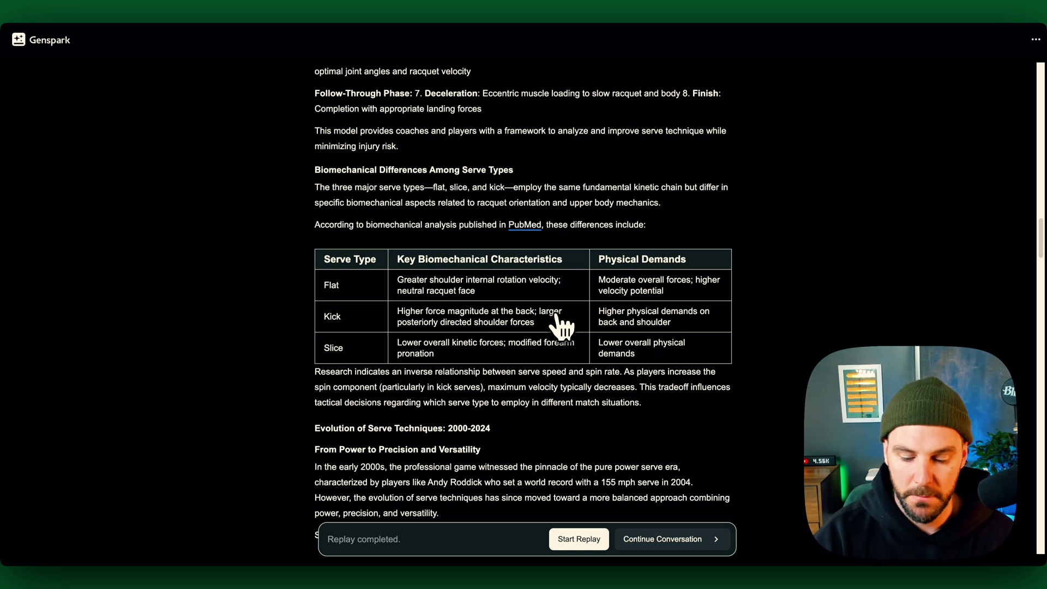
{"action": "scroll", "coordinate": [562, 326], "scroll_direction": "down", "scroll_amount": 6}
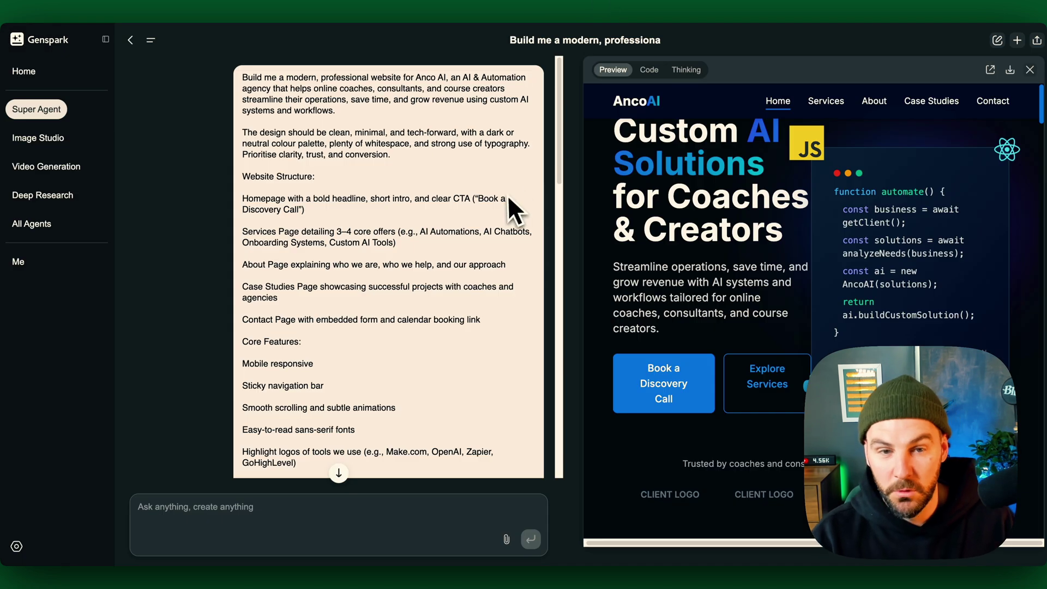
Review the Anco AI website chat, then scroll the generated site's HTML code down to the footer.
{"action": "scroll", "coordinate": [364, 217], "scroll_direction": "down", "scroll_amount": 3}
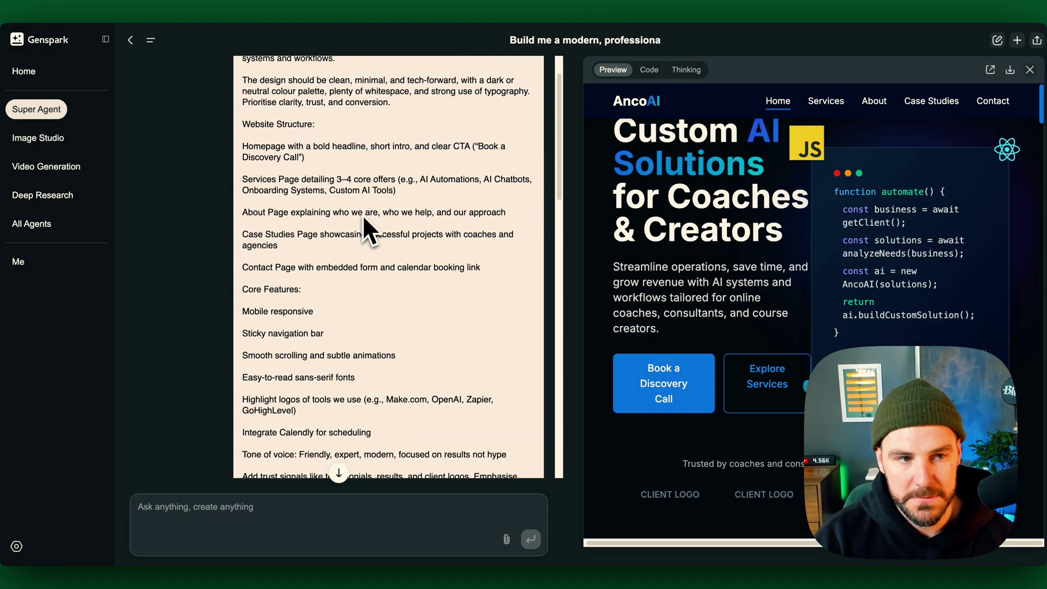
{"action": "scroll", "coordinate": [351, 180], "scroll_direction": "up", "scroll_amount": 3}
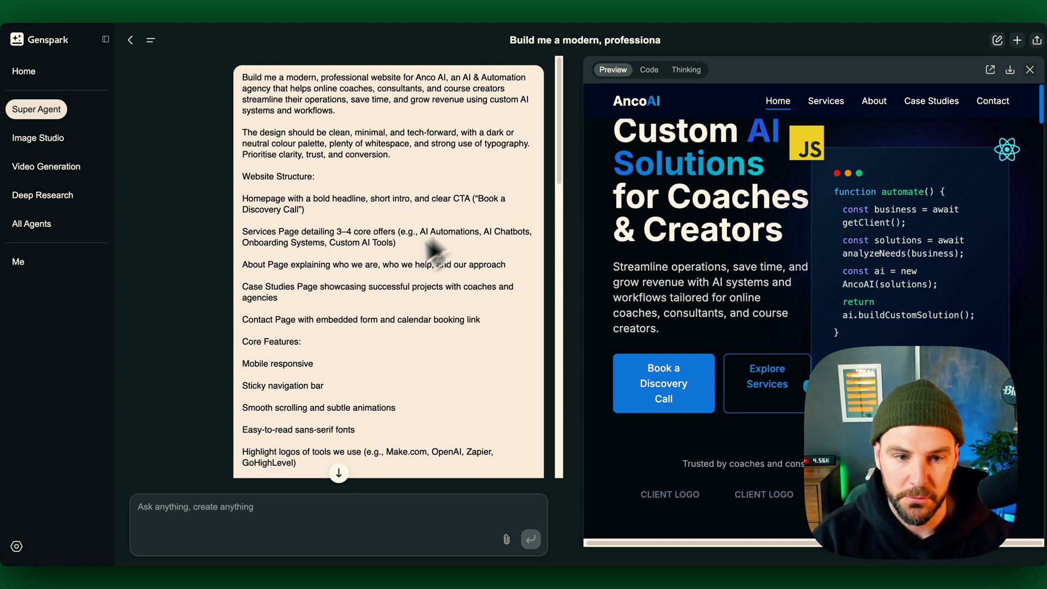
{"action": "scroll", "coordinate": [386, 250], "scroll_direction": "down", "scroll_amount": 10}
{"action": "scroll", "coordinate": [385, 250], "scroll_direction": "up", "scroll_amount": 4}
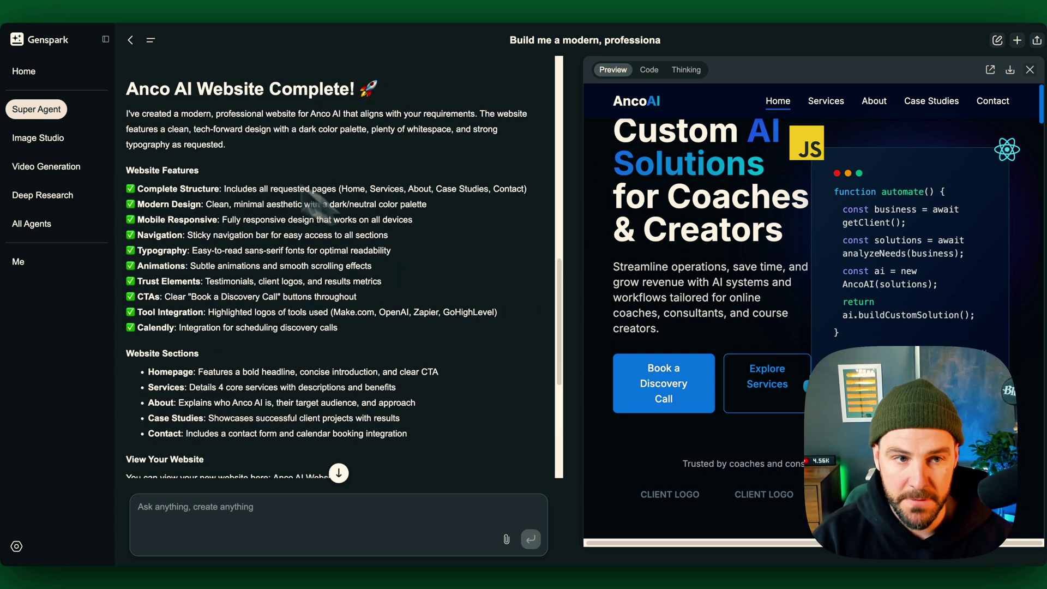
{"action": "scroll", "coordinate": [445, 109], "scroll_direction": "up", "scroll_amount": 4}
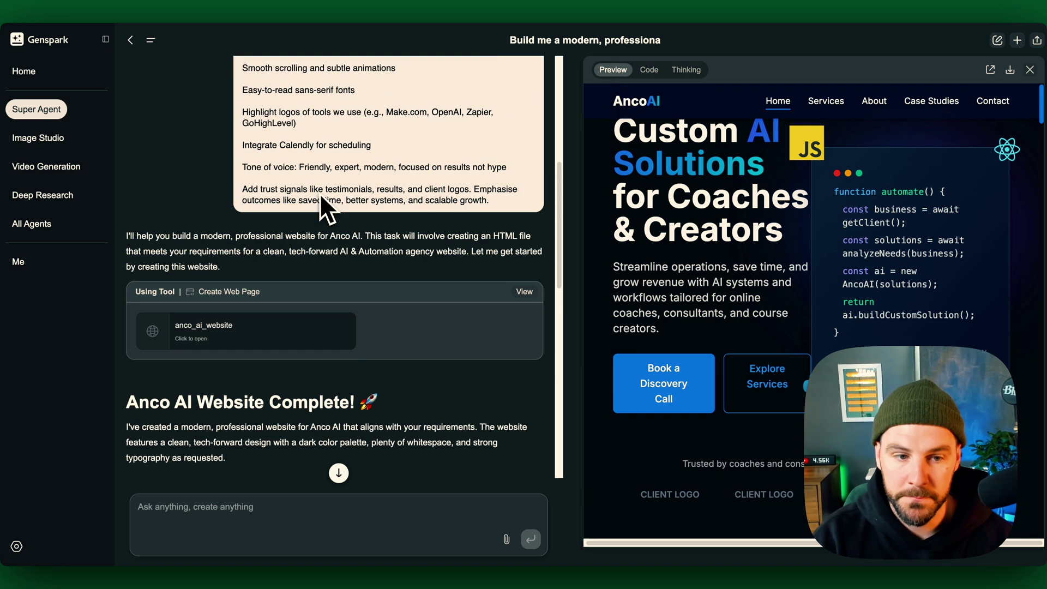
{"action": "left_click", "coordinate": [649, 70]}
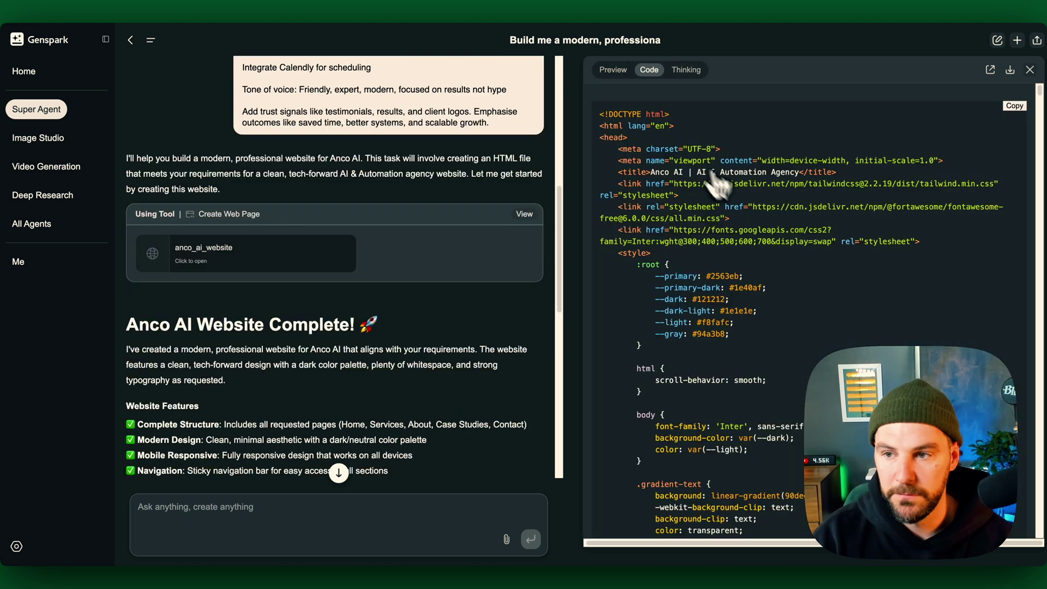
{"action": "left_click_drag", "start_coordinate": [1039, 98], "coordinate": [1039, 488]}
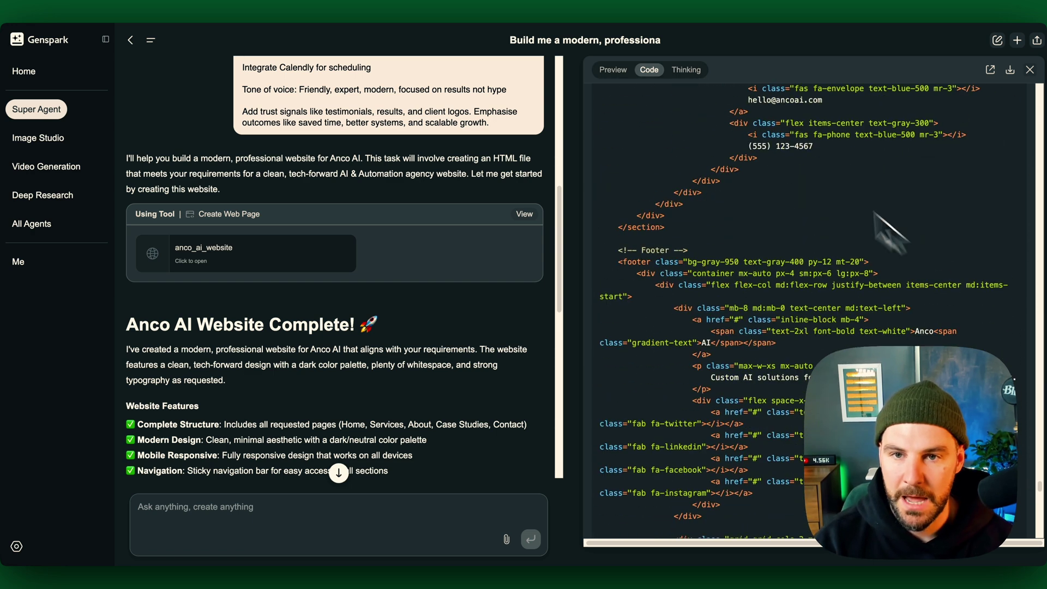
Back on the Anco AI preview, browse Case Studies, testimonials, the Get in Touch form and FAQ.
{"action": "left_click", "coordinate": [613, 69]}
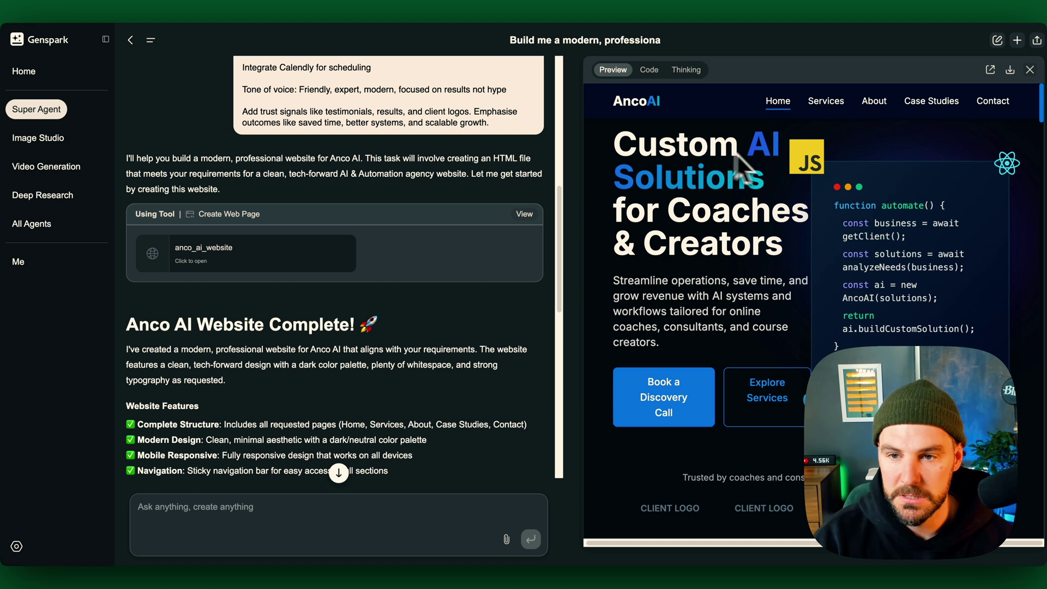
{"action": "scroll", "coordinate": [715, 207], "scroll_direction": "down", "scroll_amount": 1}
{"action": "scroll", "coordinate": [762, 205], "scroll_direction": "down", "scroll_amount": 10}
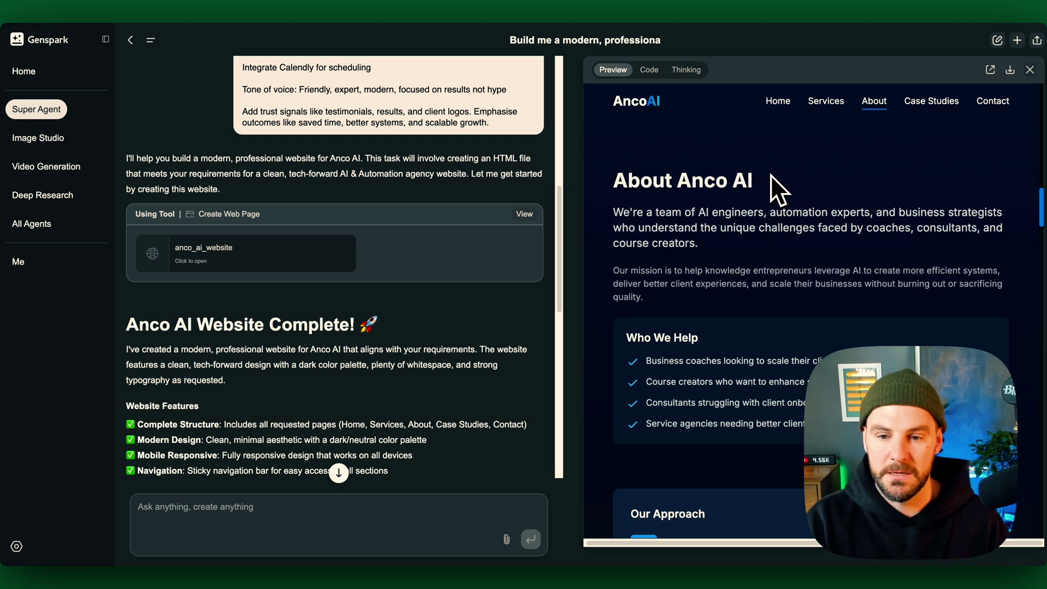
{"action": "scroll", "coordinate": [771, 175], "scroll_direction": "down", "scroll_amount": 10}
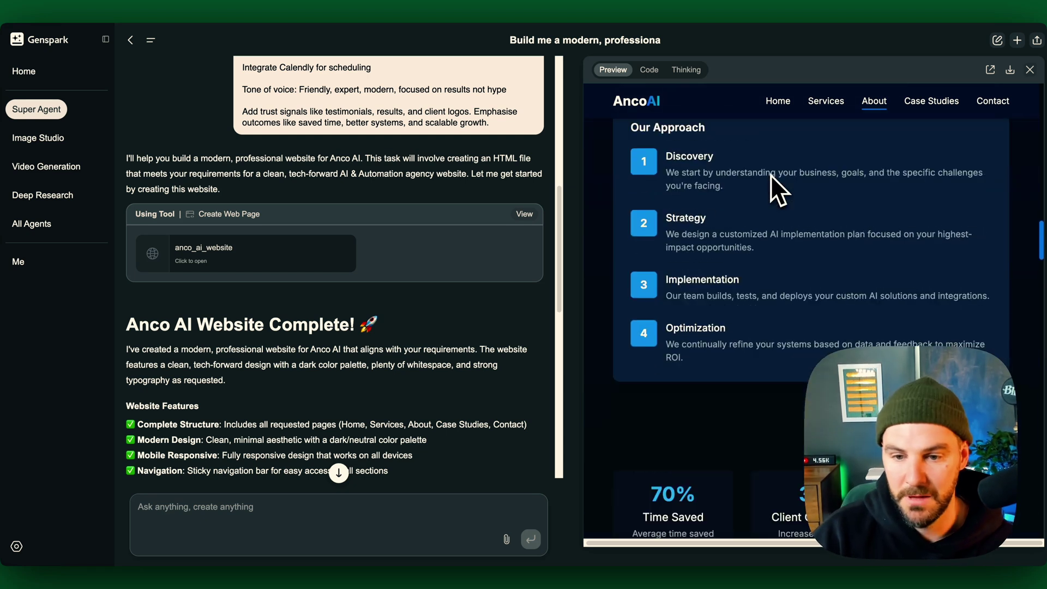
{"action": "scroll", "coordinate": [771, 175], "scroll_direction": "down", "scroll_amount": 10}
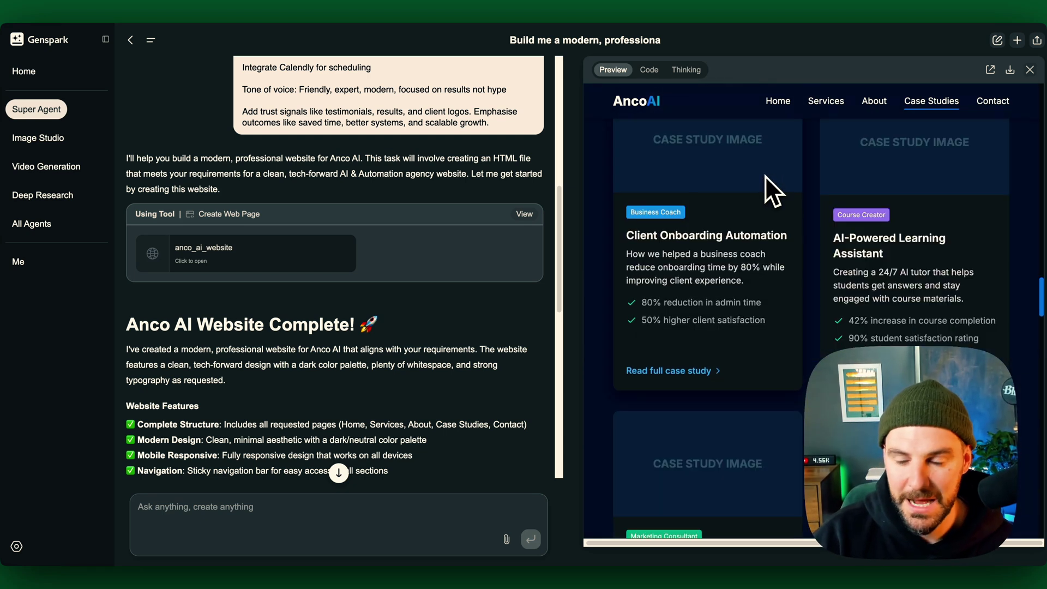
{"action": "scroll", "coordinate": [765, 175], "scroll_direction": "down", "scroll_amount": 8}
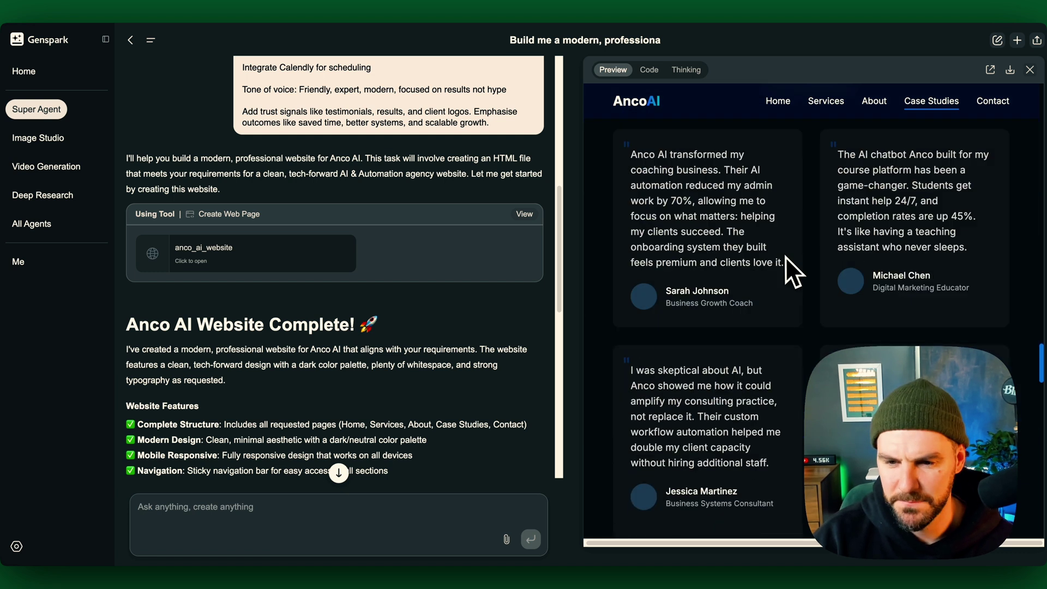
{"action": "scroll", "coordinate": [790, 254], "scroll_direction": "down", "scroll_amount": 10}
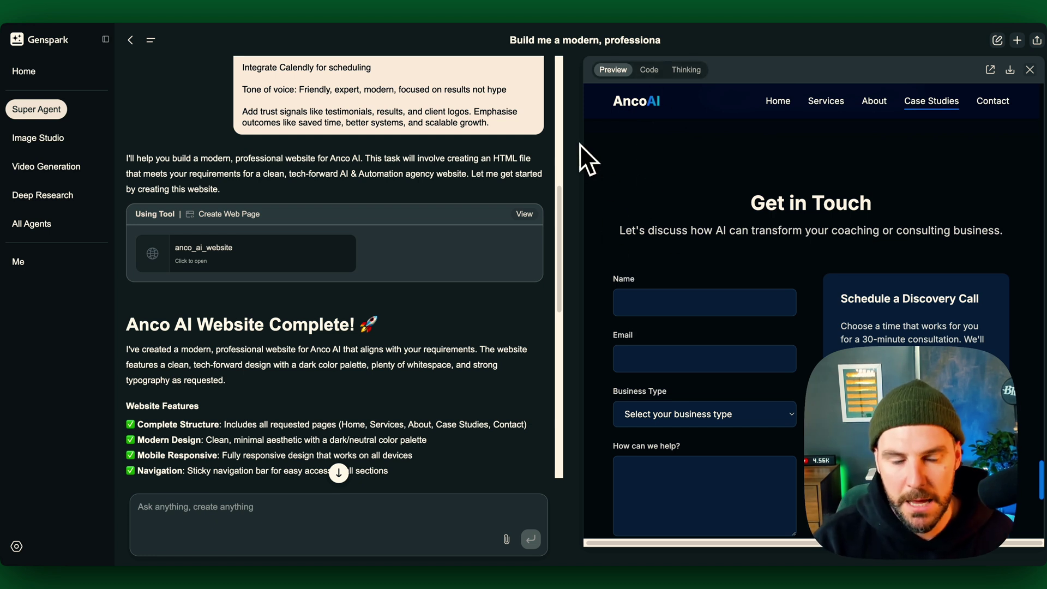
{"action": "scroll", "coordinate": [689, 248], "scroll_direction": "down", "scroll_amount": 2}
{"action": "scroll", "coordinate": [705, 249], "scroll_direction": "up", "scroll_amount": 10}
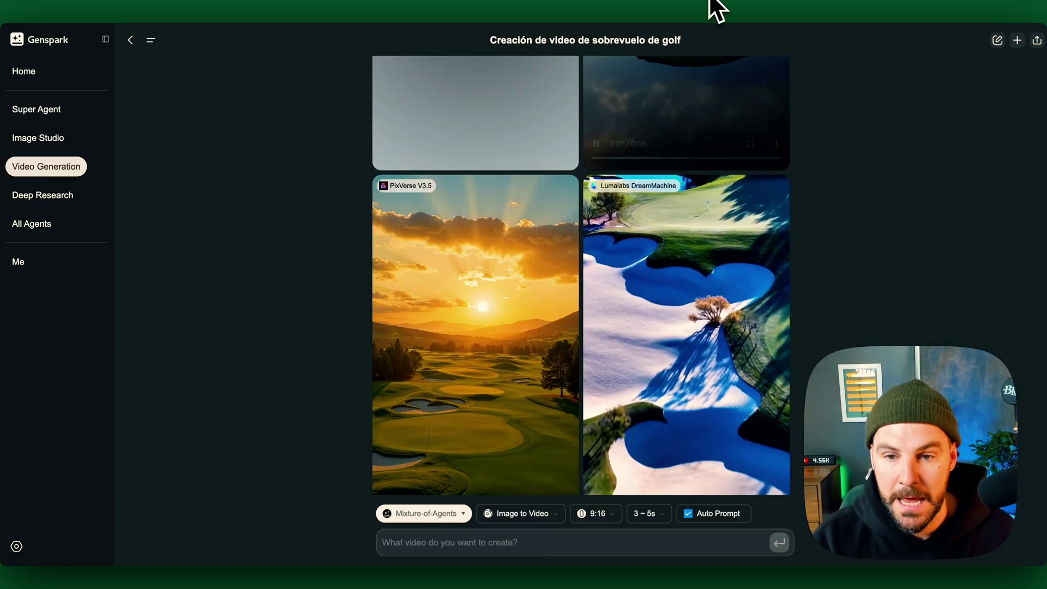
Review the golf flyover session's Auto Prompt plan and generated clips.
{"action": "scroll", "coordinate": [626, 235], "scroll_direction": "up", "scroll_amount": 10}
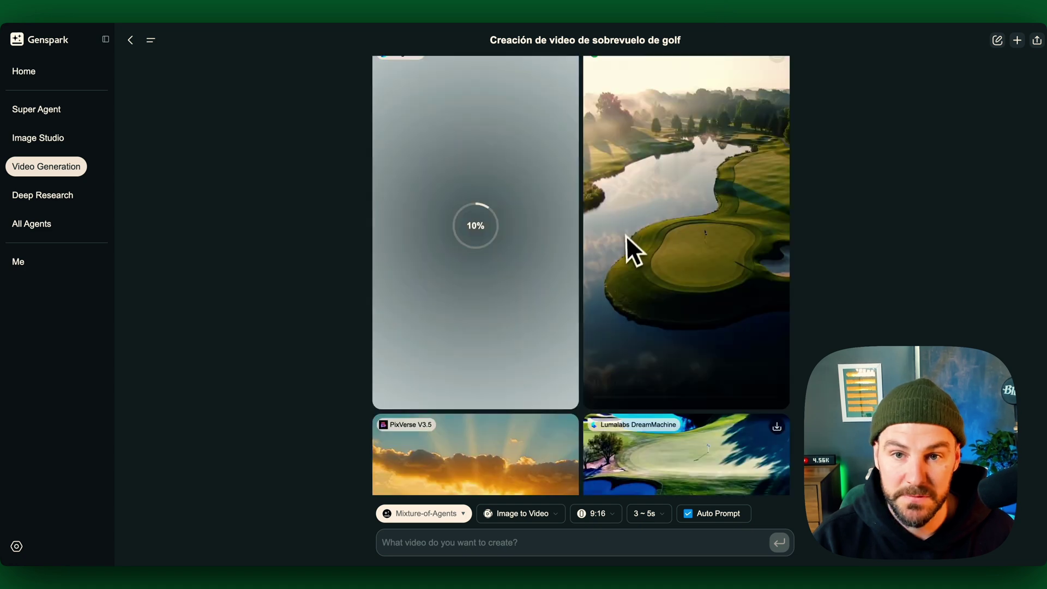
{"action": "scroll", "coordinate": [624, 241], "scroll_direction": "up", "scroll_amount": 10}
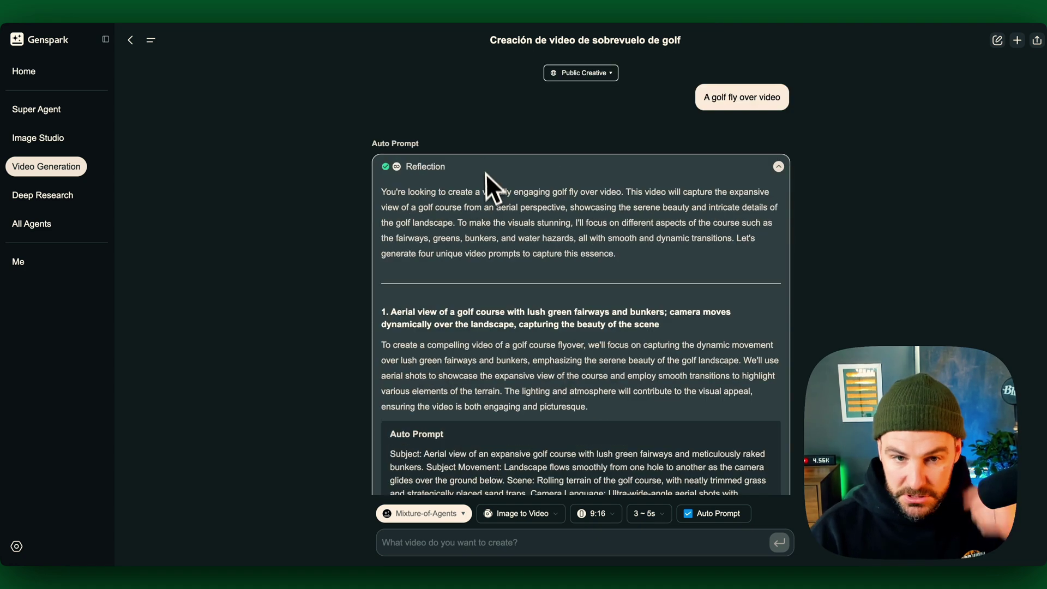
{"action": "scroll", "coordinate": [443, 203], "scroll_direction": "down", "scroll_amount": 15}
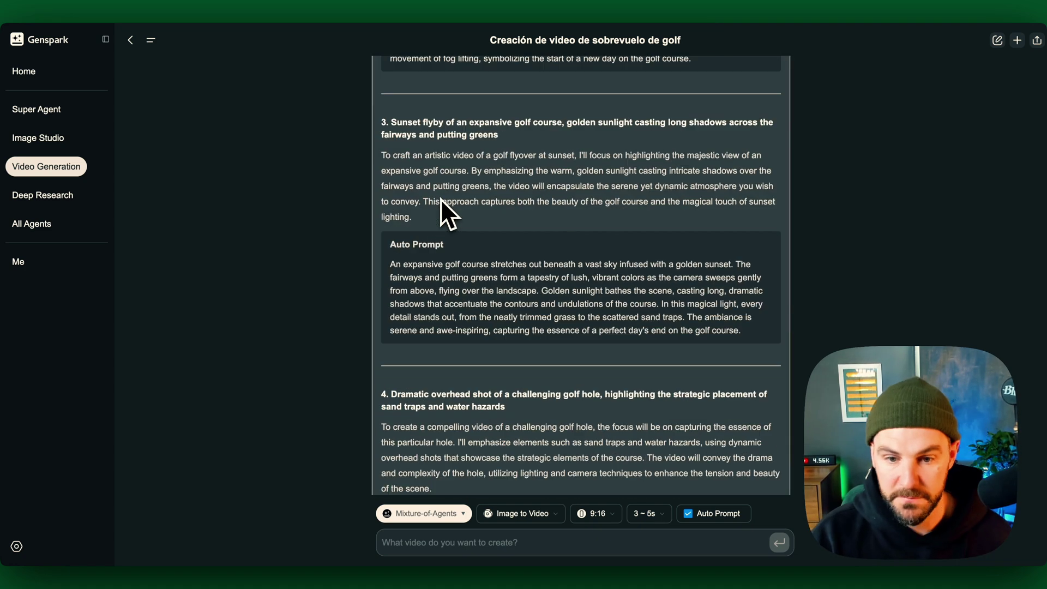
{"action": "scroll", "coordinate": [450, 208], "scroll_direction": "down", "scroll_amount": 7}
{"action": "scroll", "coordinate": [562, 230], "scroll_direction": "up", "scroll_amount": 2}
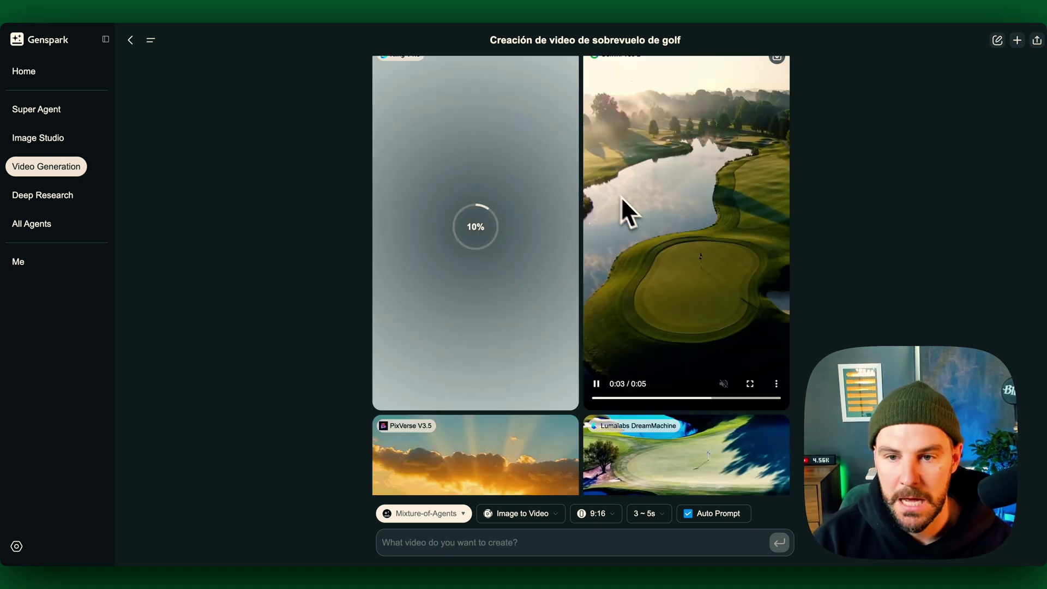
{"action": "scroll", "coordinate": [602, 290], "scroll_direction": "down", "scroll_amount": 4}
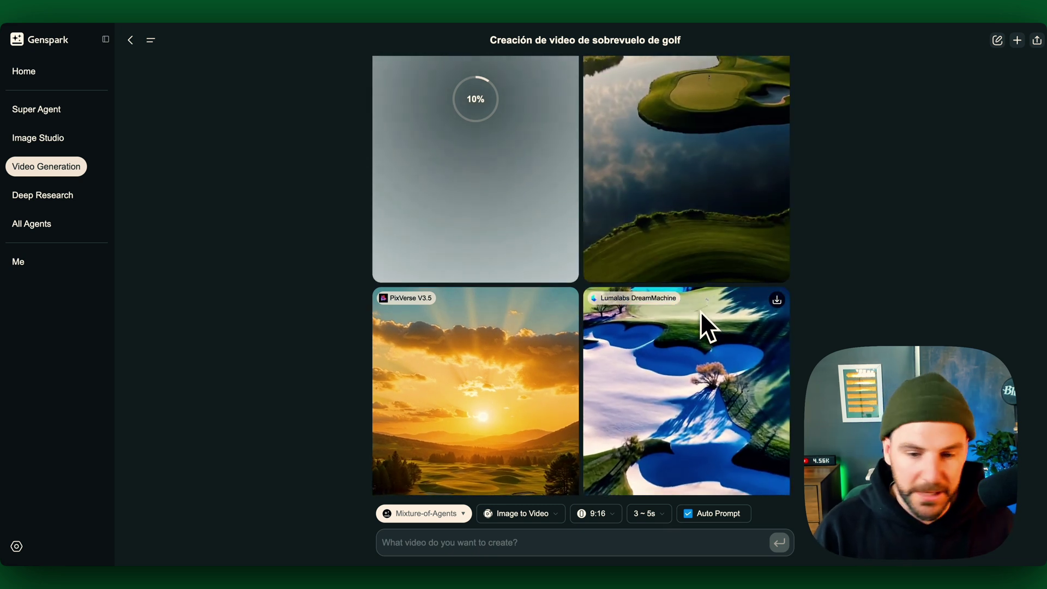
Inspect the Mixture-of-Agents video model list, then close it.
{"action": "scroll", "coordinate": [568, 231], "scroll_direction": "down", "scroll_amount": 3}
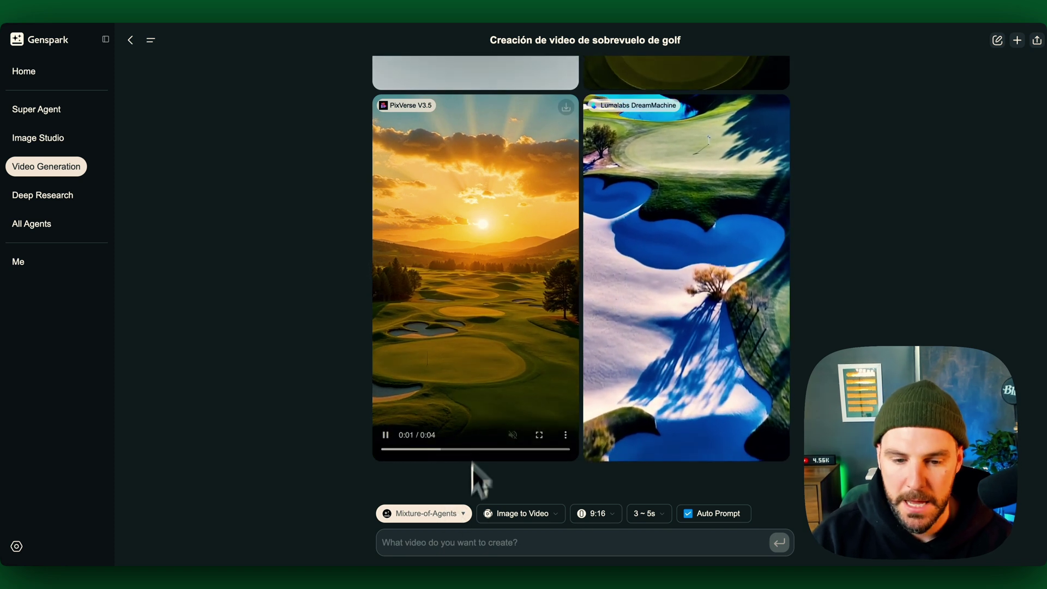
{"action": "left_click", "coordinate": [464, 518]}
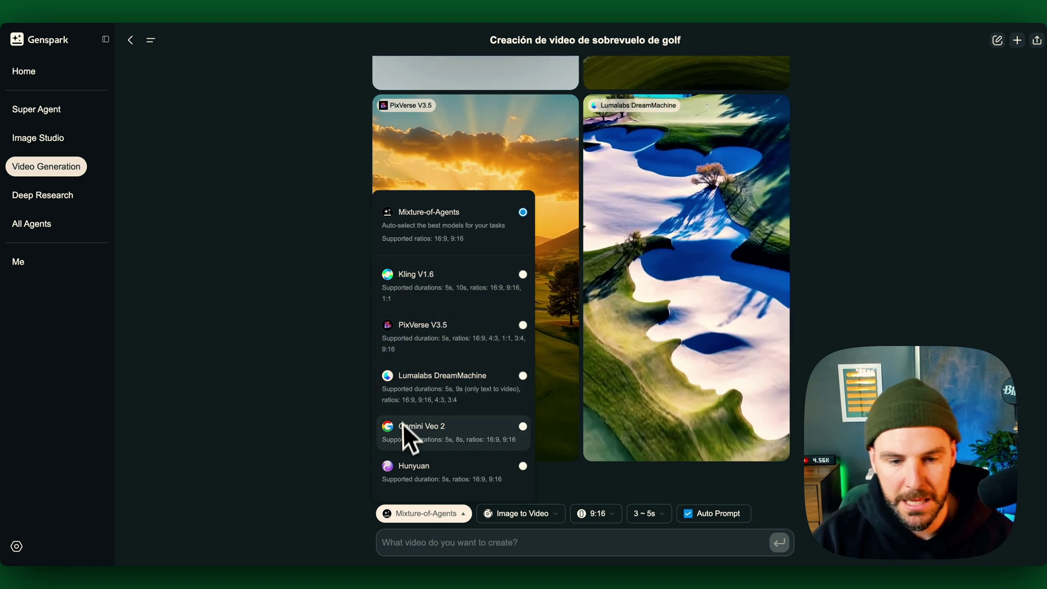
{"action": "left_click", "coordinate": [515, 516]}
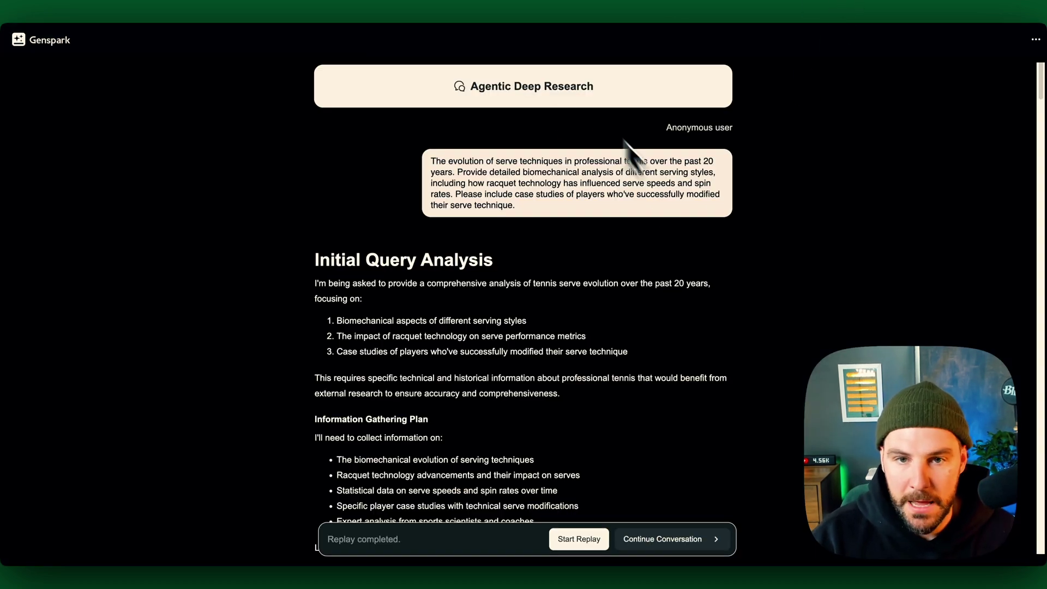
Skim the tennis serve evolution deep research replay.
{"action": "scroll", "coordinate": [600, 150], "scroll_direction": "down", "scroll_amount": 1}
{"action": "scroll", "coordinate": [577, 172], "scroll_direction": "down", "scroll_amount": 3}
{"action": "scroll", "coordinate": [577, 173], "scroll_direction": "up", "scroll_amount": 3}
{"action": "scroll", "coordinate": [627, 174], "scroll_direction": "down", "scroll_amount": 6}
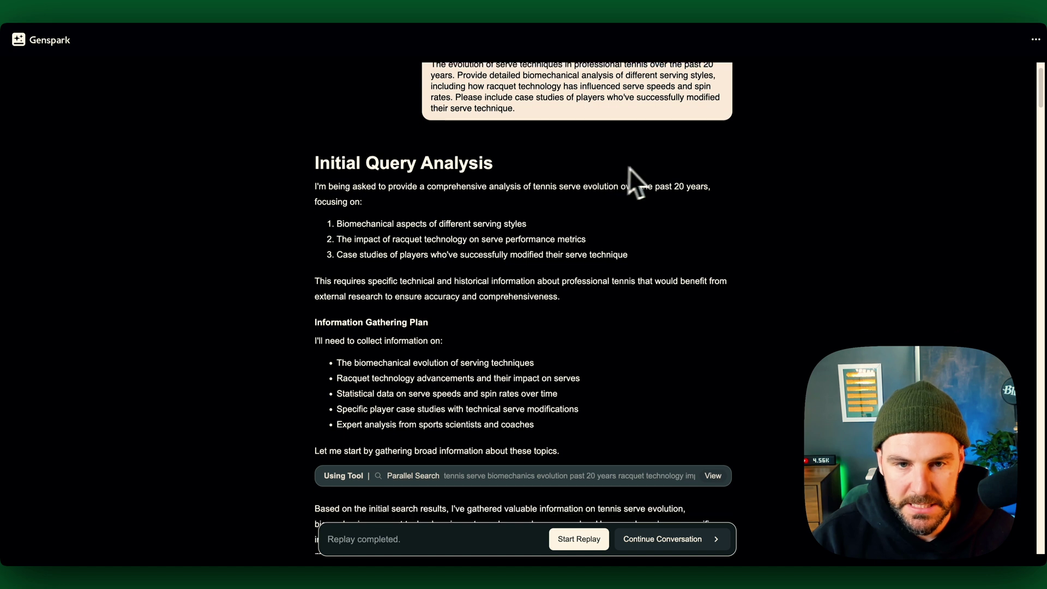
{"action": "scroll", "coordinate": [627, 180], "scroll_direction": "down", "scroll_amount": 8}
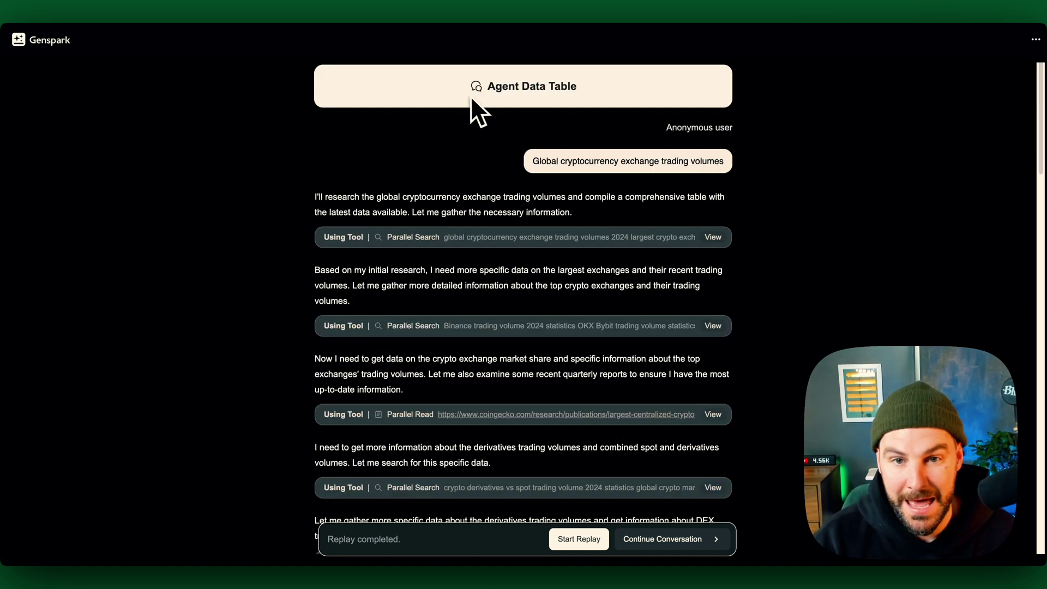
In the Agent Data Table replay, highlight the prompt 'Global cryptocurrency exchange trading volumes' and start reviewing.
{"action": "left_click_drag", "start_coordinate": [533, 164], "coordinate": [724, 161]}
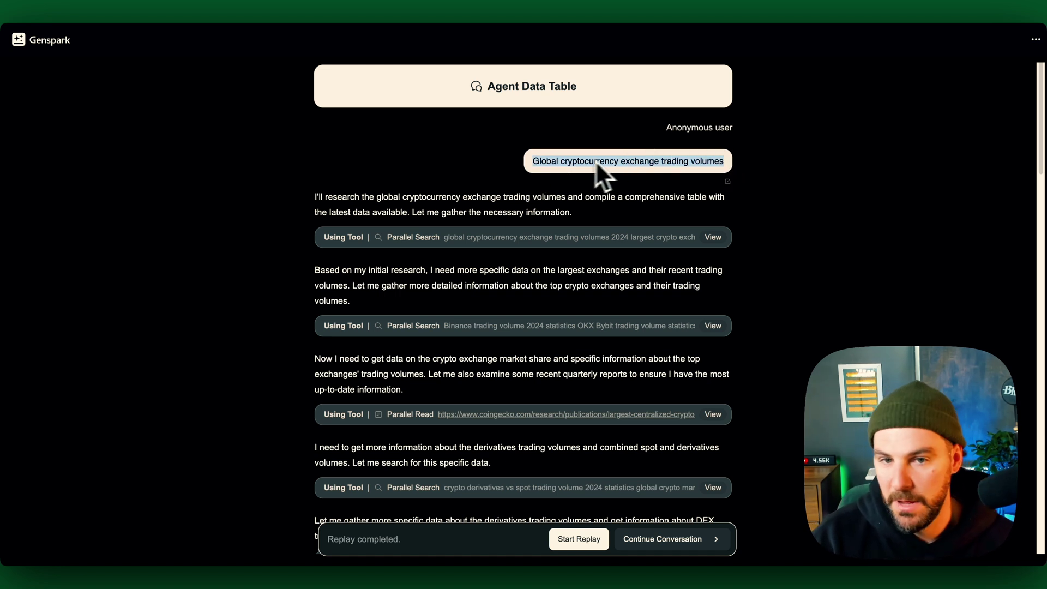
{"action": "left_click", "coordinate": [529, 167]}
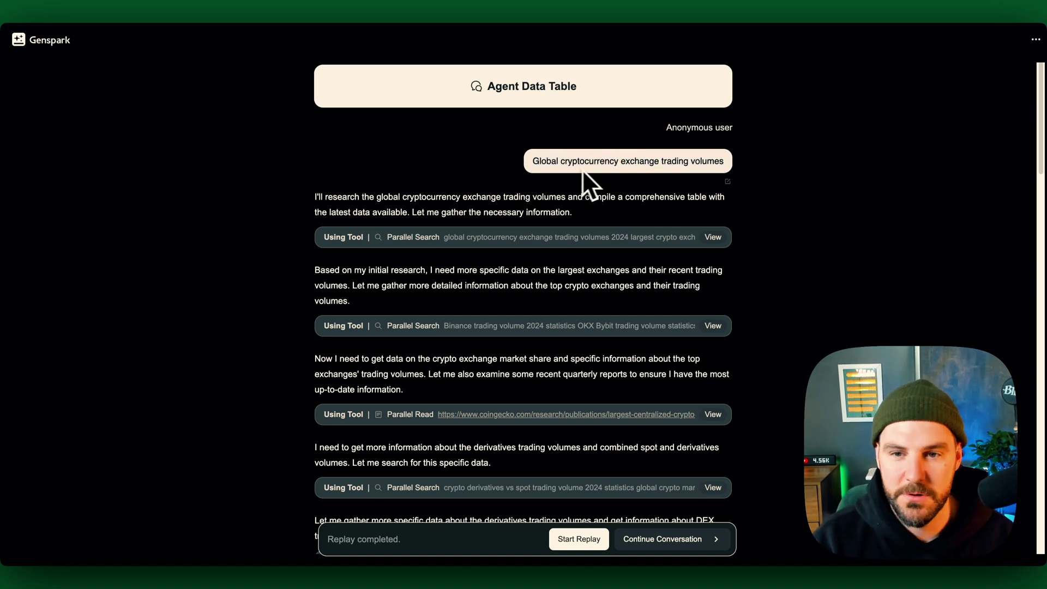
{"action": "scroll", "coordinate": [597, 169], "scroll_direction": "down", "scroll_amount": 10}
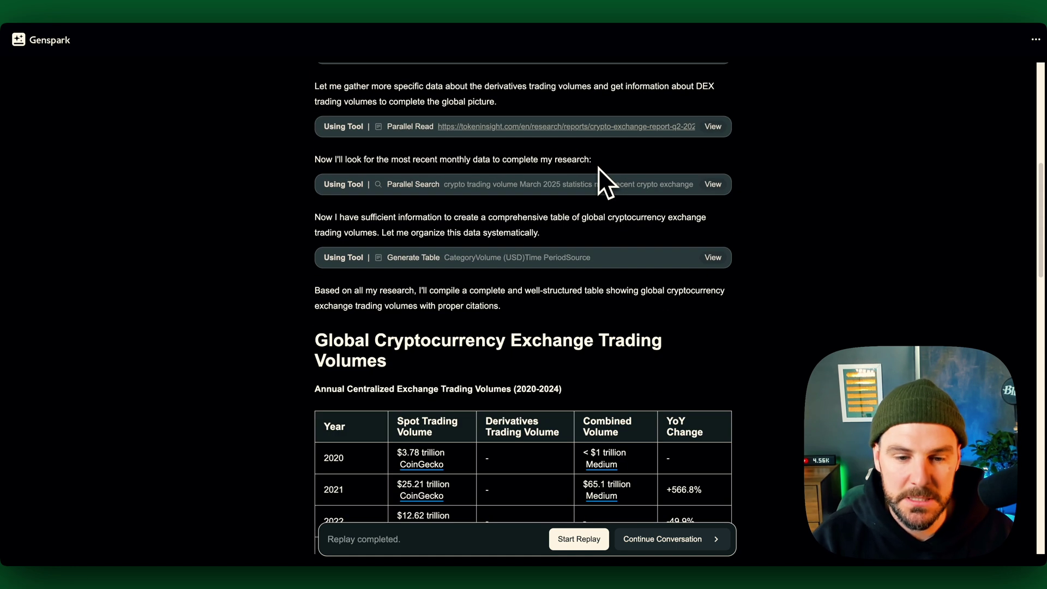
{"action": "scroll", "coordinate": [598, 168], "scroll_direction": "down", "scroll_amount": 3}
{"action": "scroll", "coordinate": [351, 171], "scroll_direction": "down", "scroll_amount": 1}
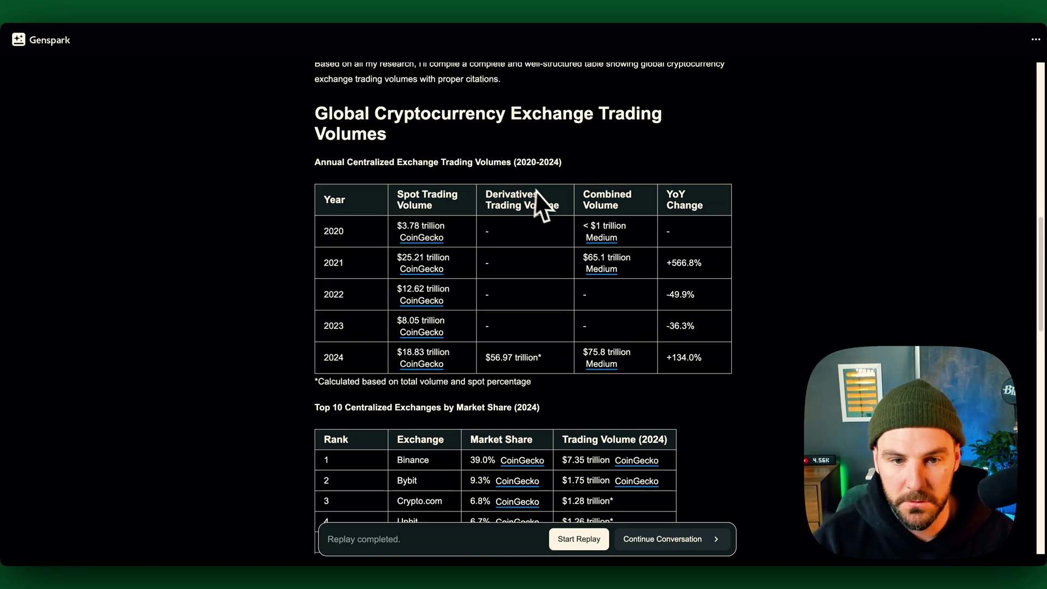
Read the exchange volume tables down to Key Insights, then return to the agents overview.
{"action": "left_click_drag", "start_coordinate": [327, 205], "coordinate": [439, 214]}
{"action": "scroll", "coordinate": [417, 215], "scroll_direction": "down", "scroll_amount": 3}
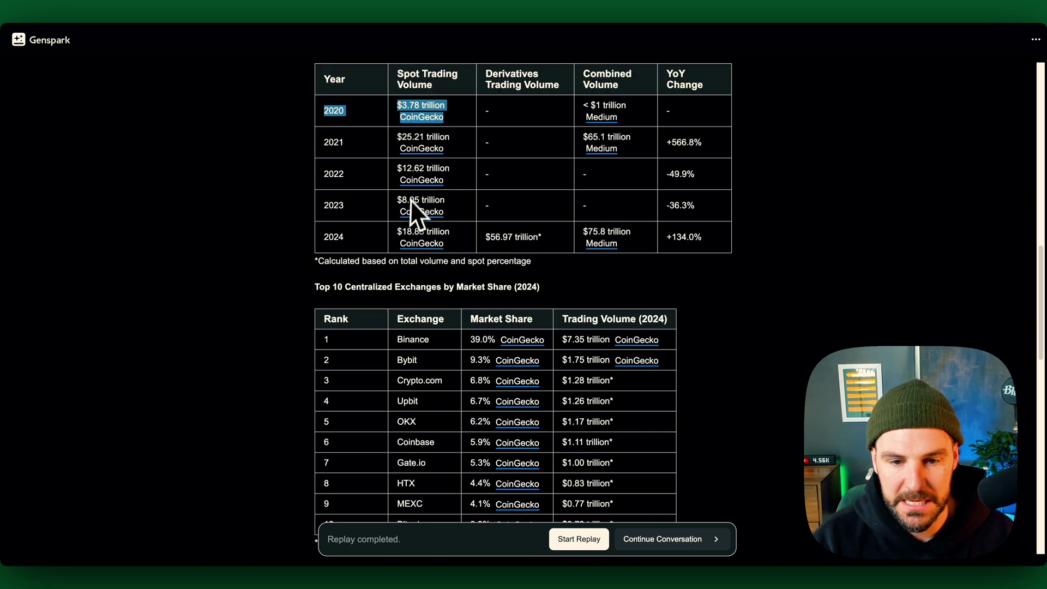
{"action": "scroll", "coordinate": [349, 248], "scroll_direction": "down", "scroll_amount": 2}
{"action": "scroll", "coordinate": [319, 224], "scroll_direction": "down", "scroll_amount": 4}
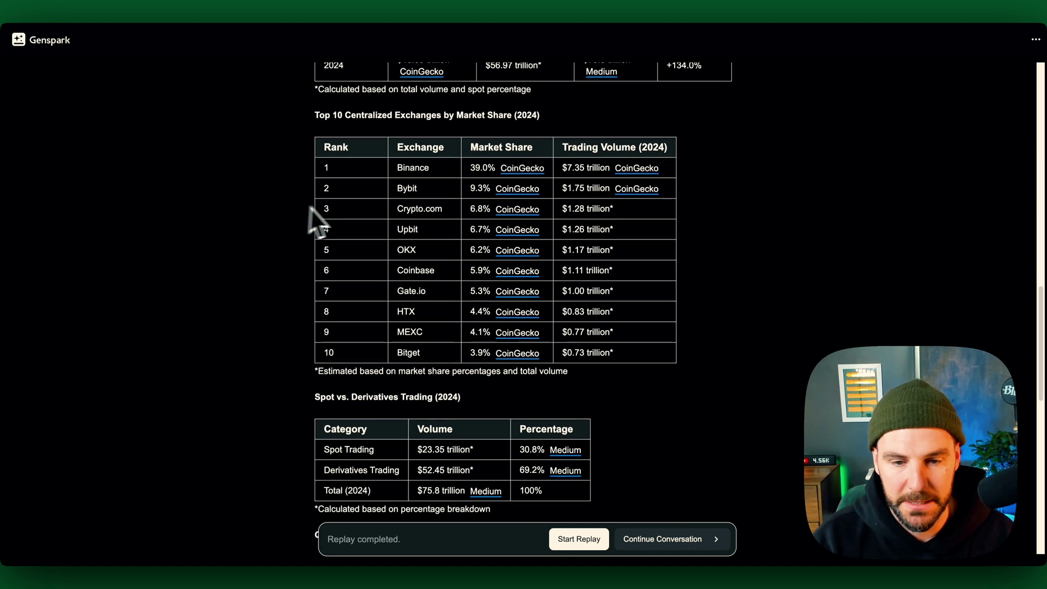
{"action": "scroll", "coordinate": [453, 169], "scroll_direction": "down", "scroll_amount": 4}
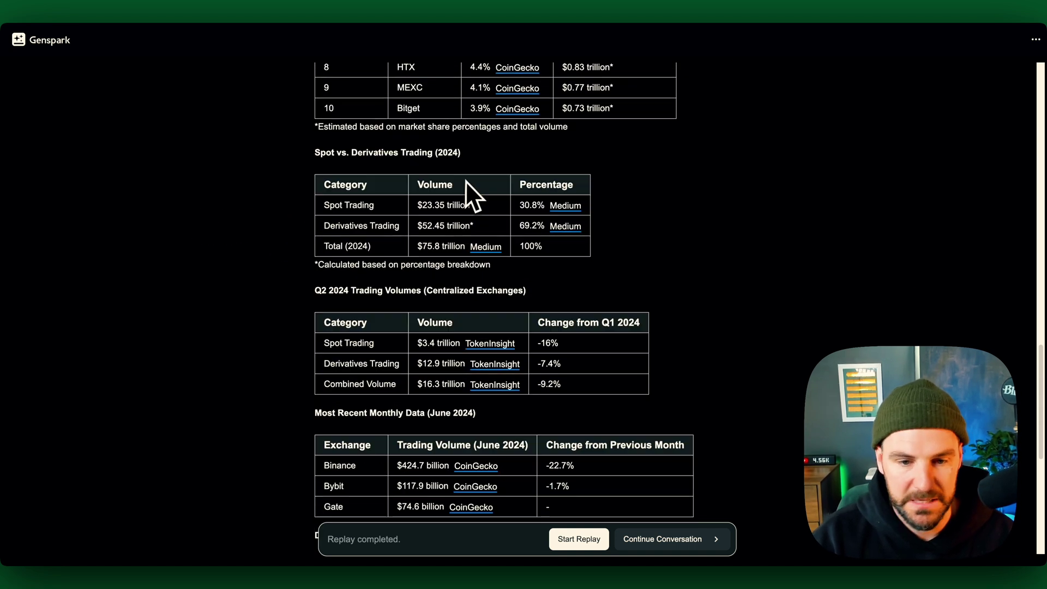
{"action": "scroll", "coordinate": [450, 245], "scroll_direction": "down", "scroll_amount": 4}
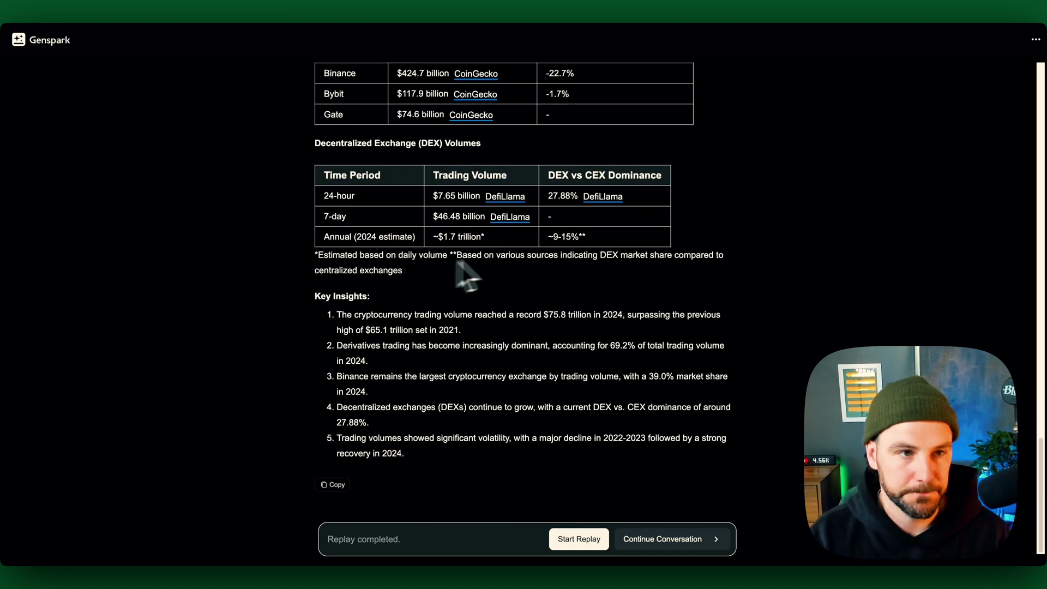
{"action": "left_click", "coordinate": [93, 7]}
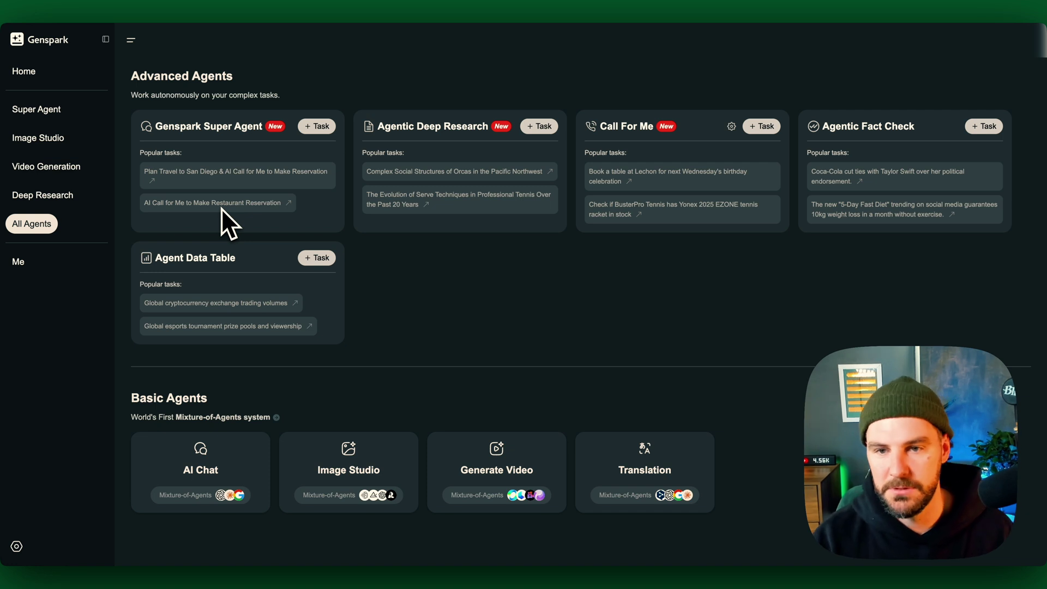
{"action": "scroll", "coordinate": [335, 271], "scroll_direction": "down", "scroll_amount": 1}
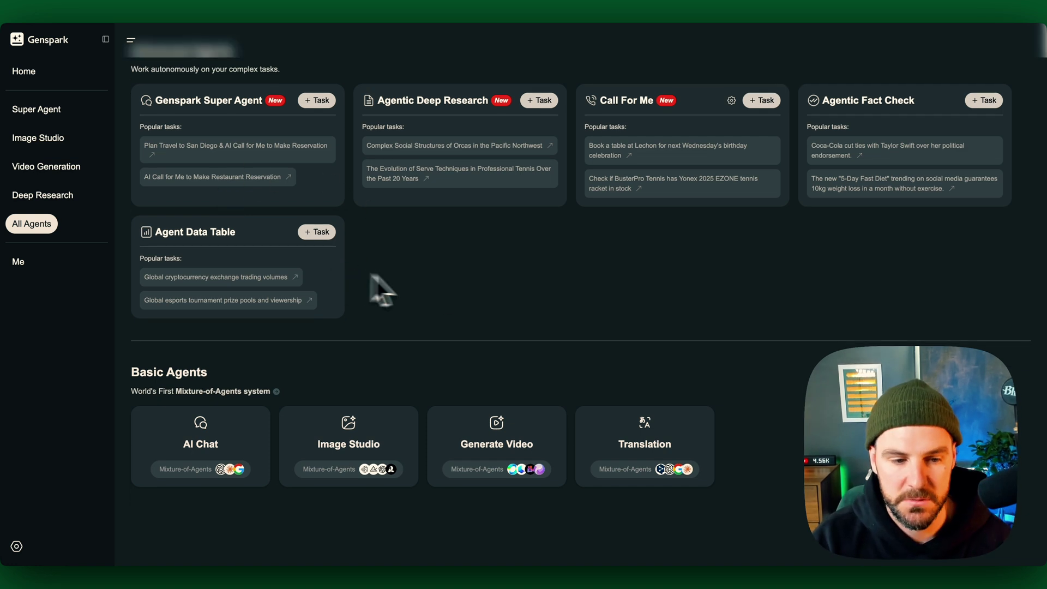